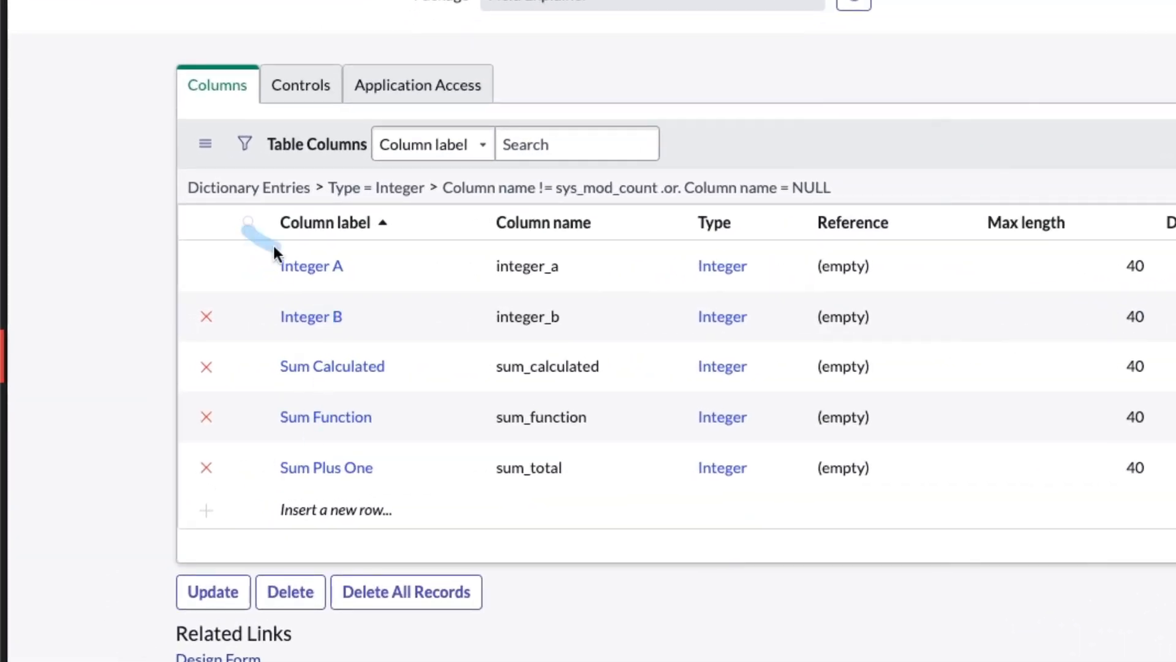
- Review the integer columns of Demo Table and open the dictionary entry of the Sum Calculated column
{"action": "left_click_drag", "start_coordinate": [274, 248], "coordinate": [460, 281]}
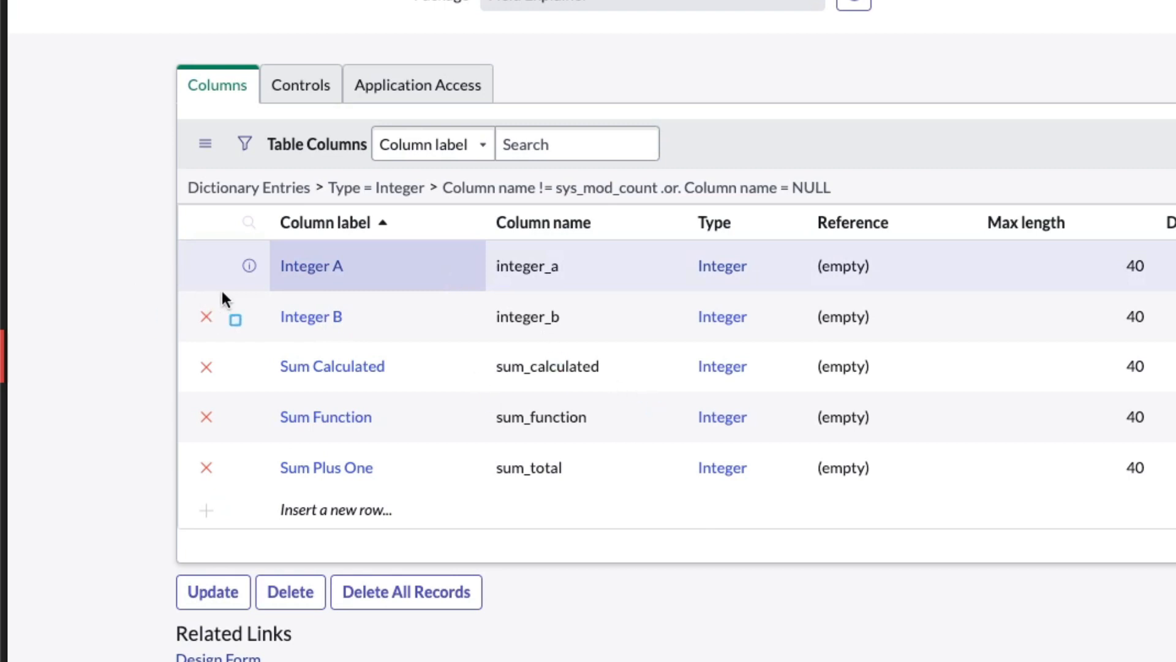
{"action": "left_click_drag", "start_coordinate": [222, 292], "coordinate": [417, 342]}
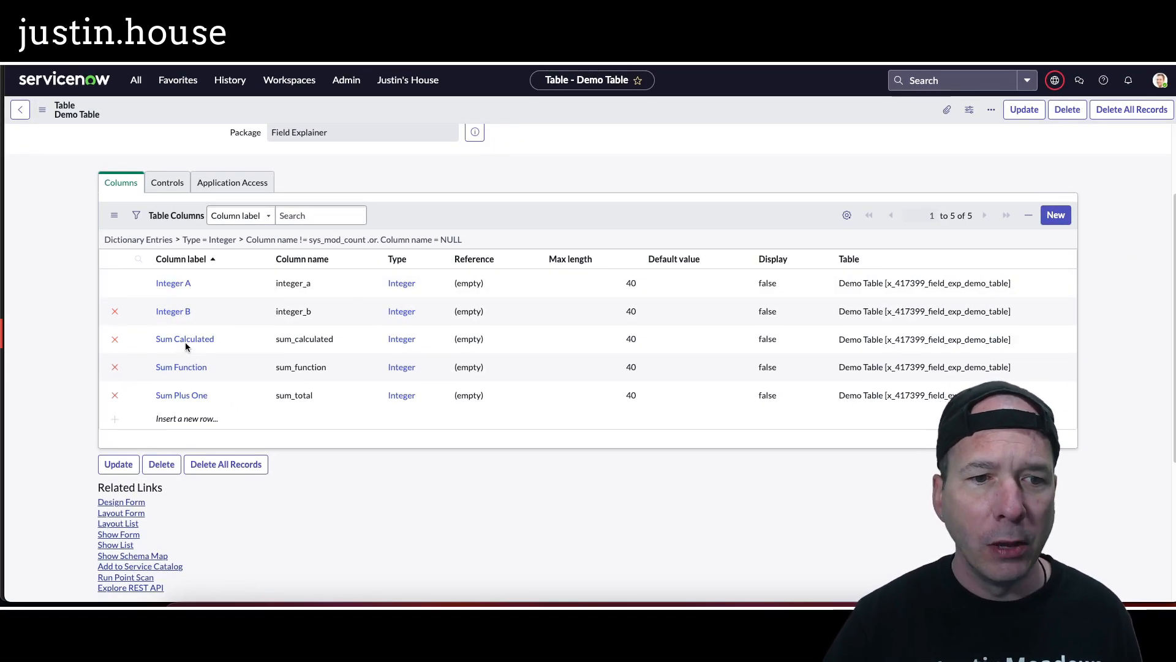
{"action": "left_click", "coordinate": [185, 342]}
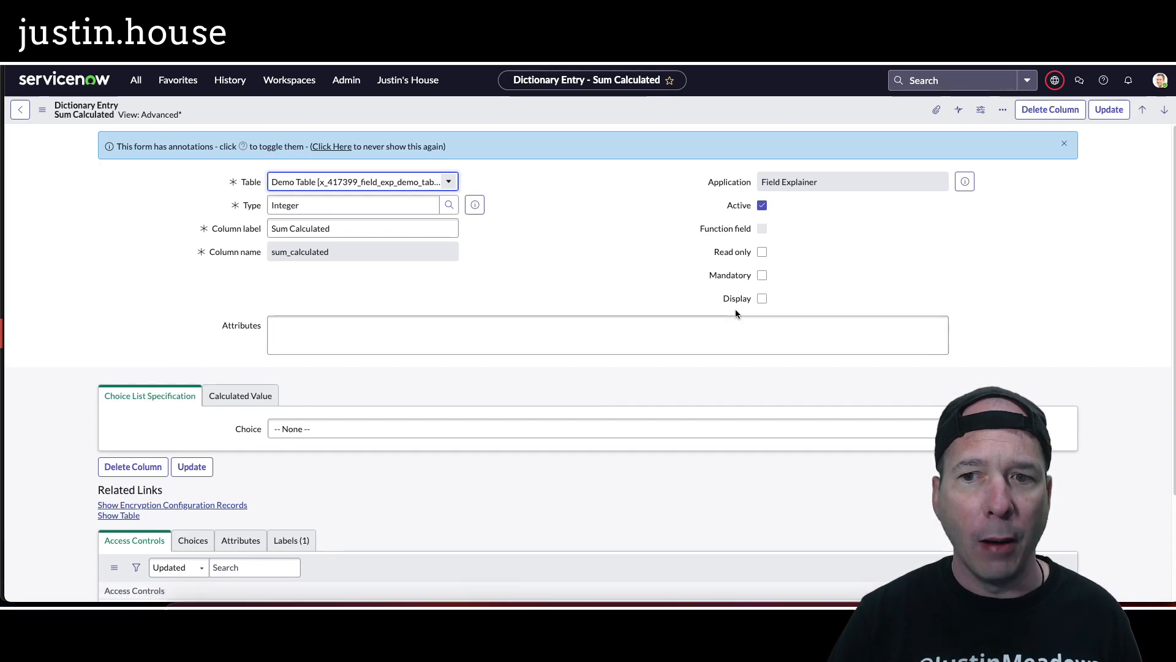
- Open the layout configuration of the Dictionary Entry form and switch to editing the section in the Global application
{"action": "left_click", "coordinate": [43, 110]}
{"action": "mouse_move", "coordinate": [129, 211]}
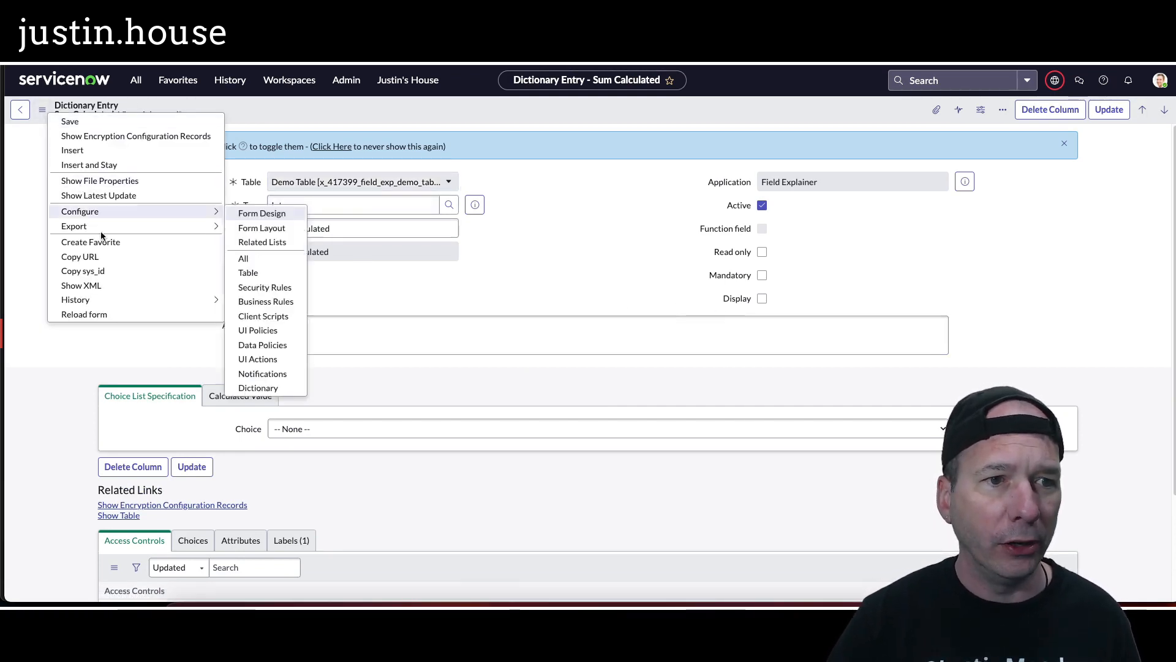
{"action": "left_click", "coordinate": [277, 228]}
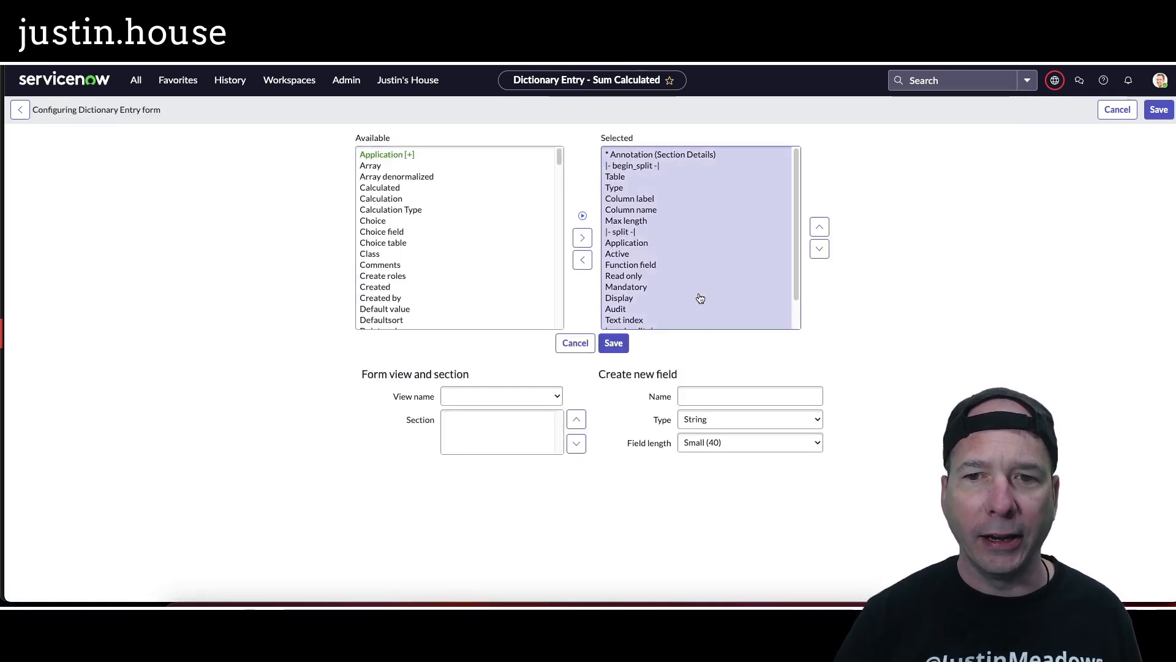
{"action": "left_click", "coordinate": [395, 193]}
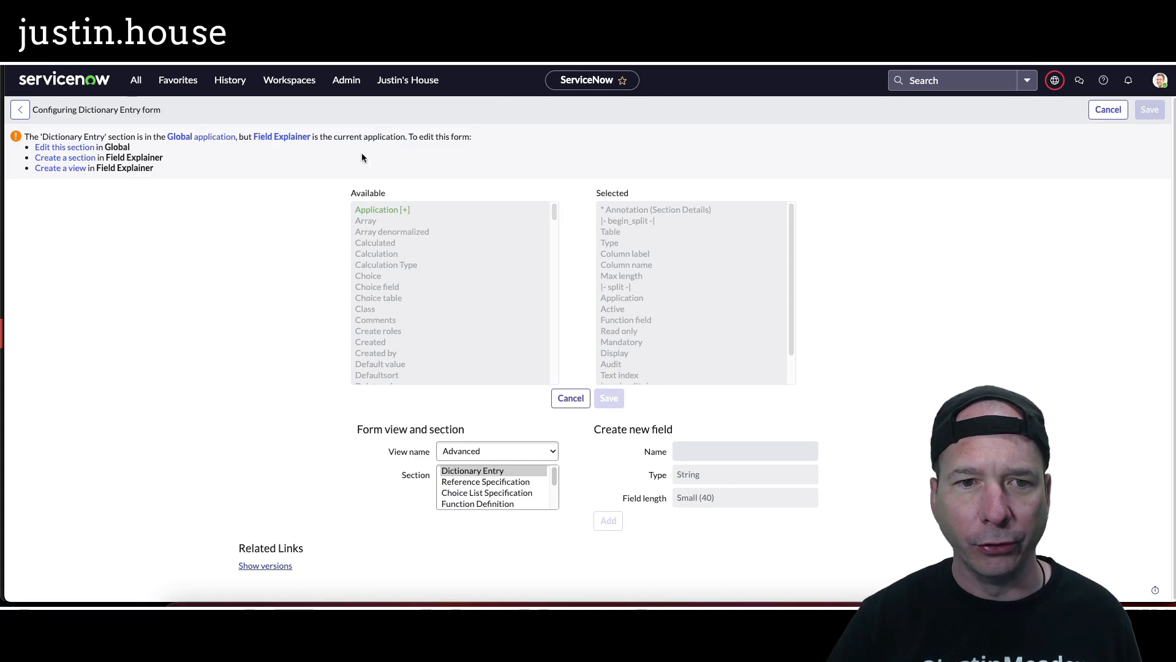
{"action": "left_click", "coordinate": [83, 147]}
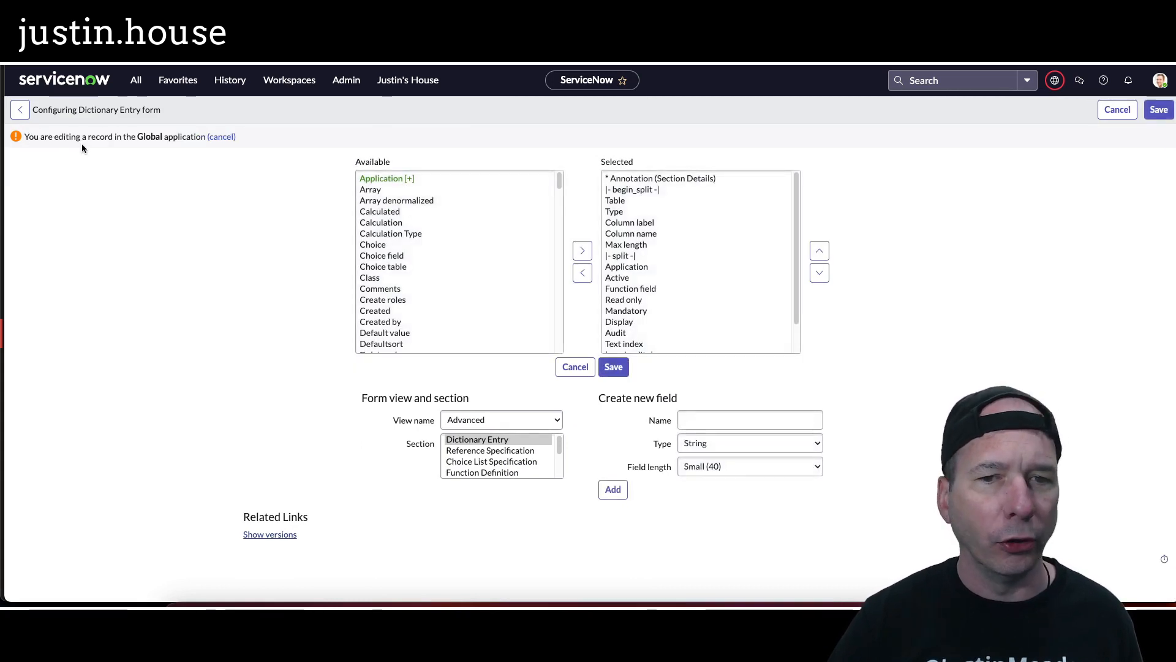
- Add the Calculated field to the Dictionary Entry section directly below Function field and save the form layout
{"action": "left_click", "coordinate": [395, 212]}
{"action": "left_click", "coordinate": [582, 251]}
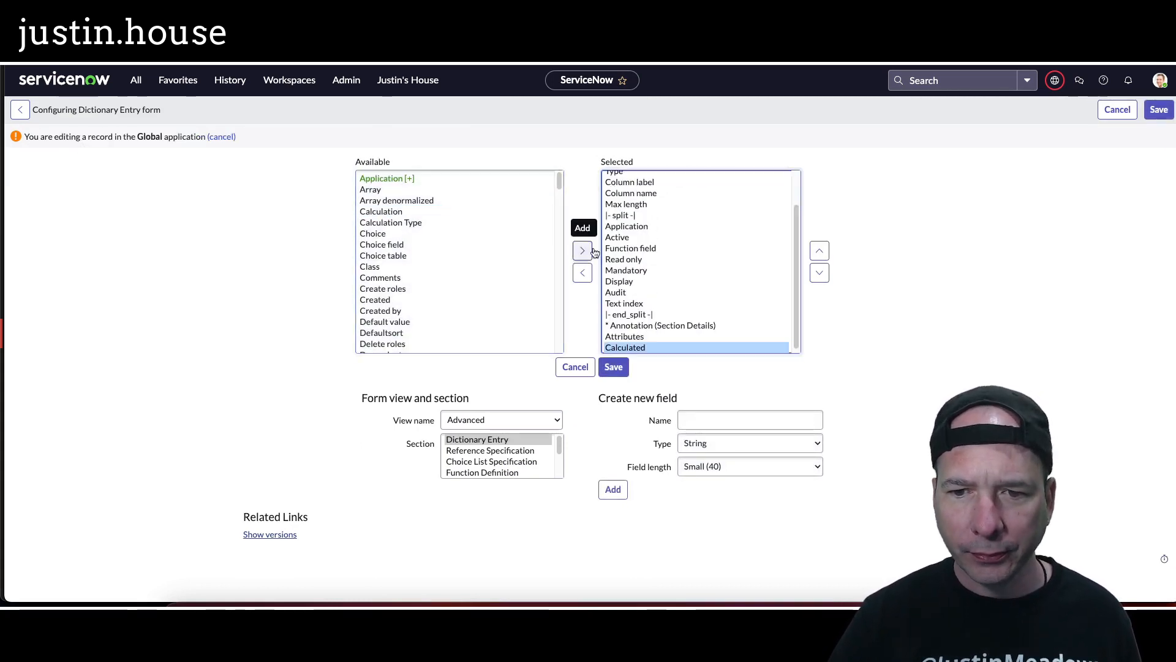
{"action": "left_click", "coordinate": [820, 251]}
{"action": "left_click", "coordinate": [820, 251]}
{"action": "left_click", "coordinate": [820, 251]}
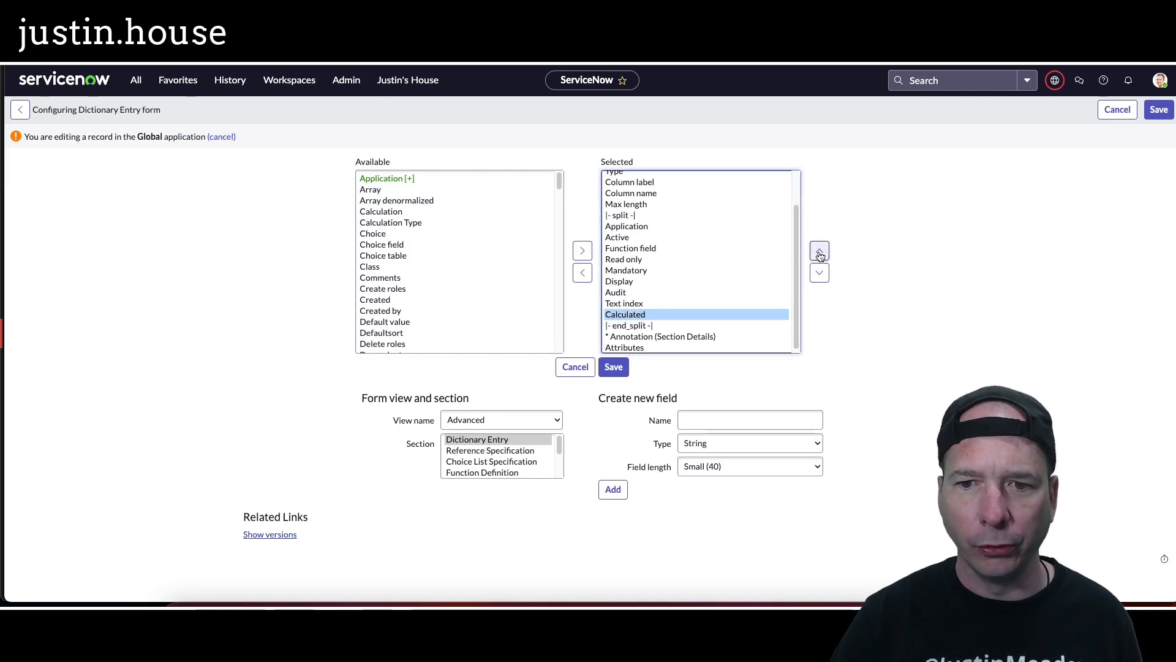
{"action": "left_click", "coordinate": [820, 251]}
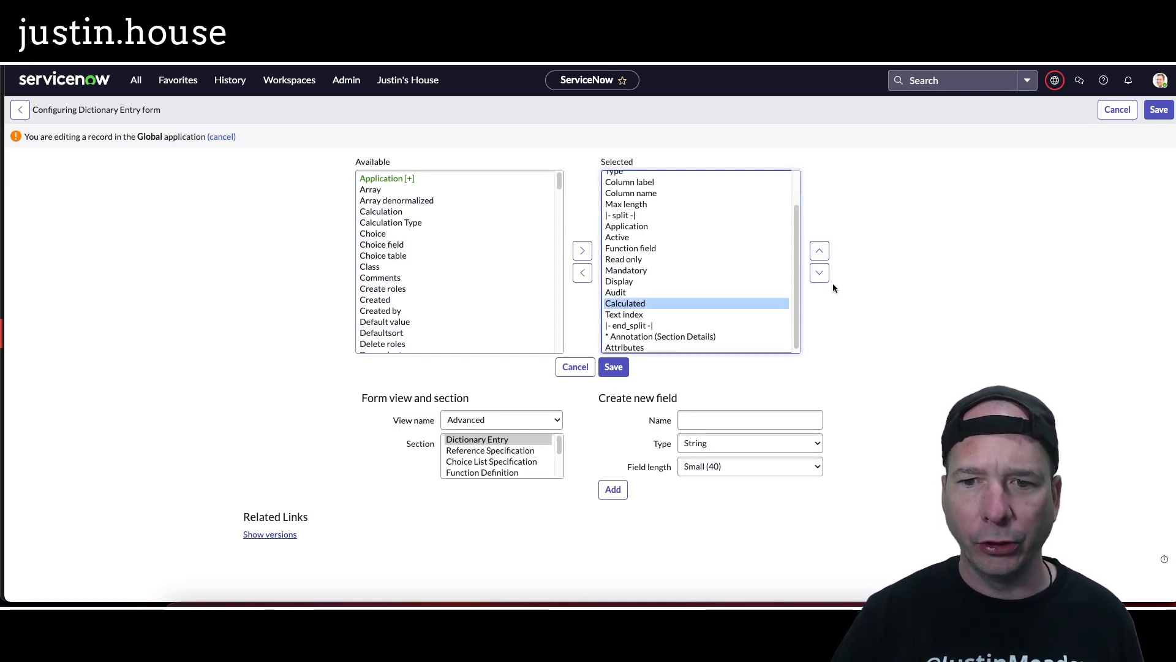
{"action": "left_click", "coordinate": [820, 252]}
{"action": "left_click", "coordinate": [820, 251]}
{"action": "left_click", "coordinate": [820, 251]}
{"action": "left_click", "coordinate": [819, 251]}
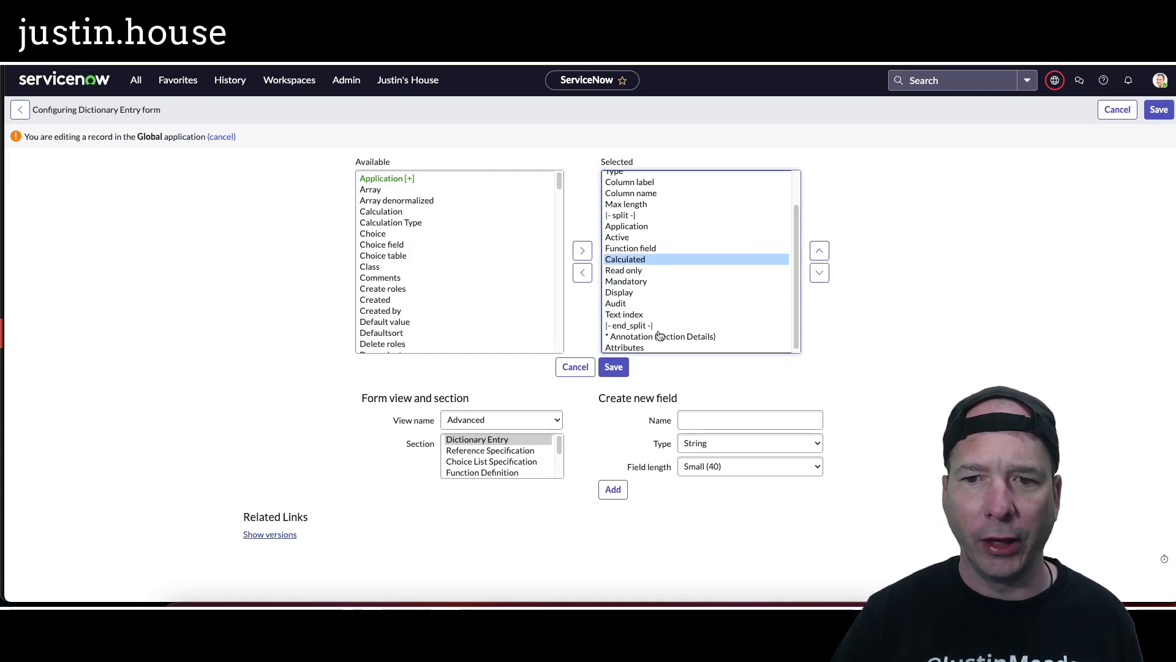
{"action": "left_click", "coordinate": [614, 365]}
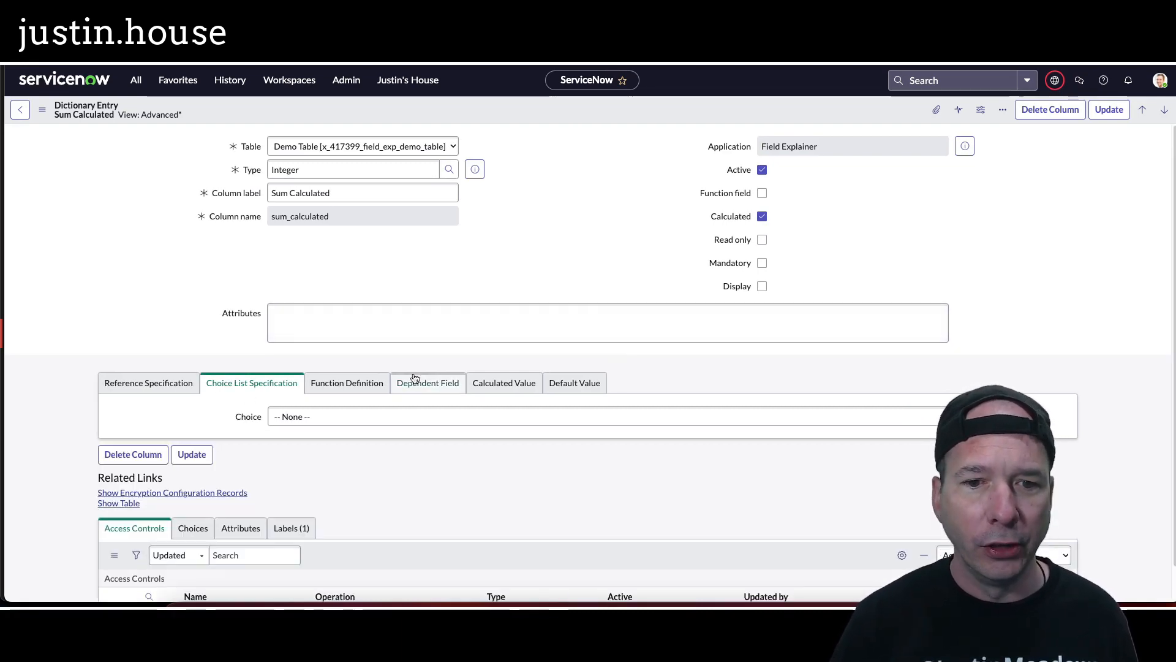
- Examine the calculated value script of Sum Calculated, including the integer addition and the returned variable
{"action": "left_click", "coordinate": [236, 415]}
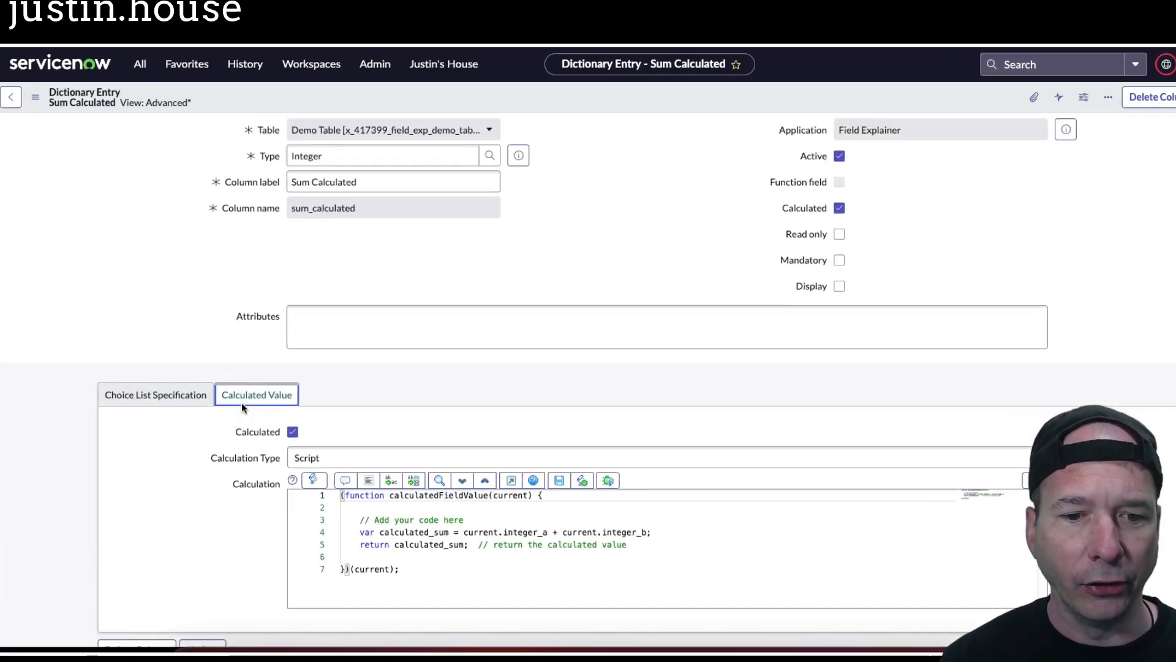
{"action": "scroll", "coordinate": [241, 403], "scroll_direction": "down", "scroll_amount": 5}
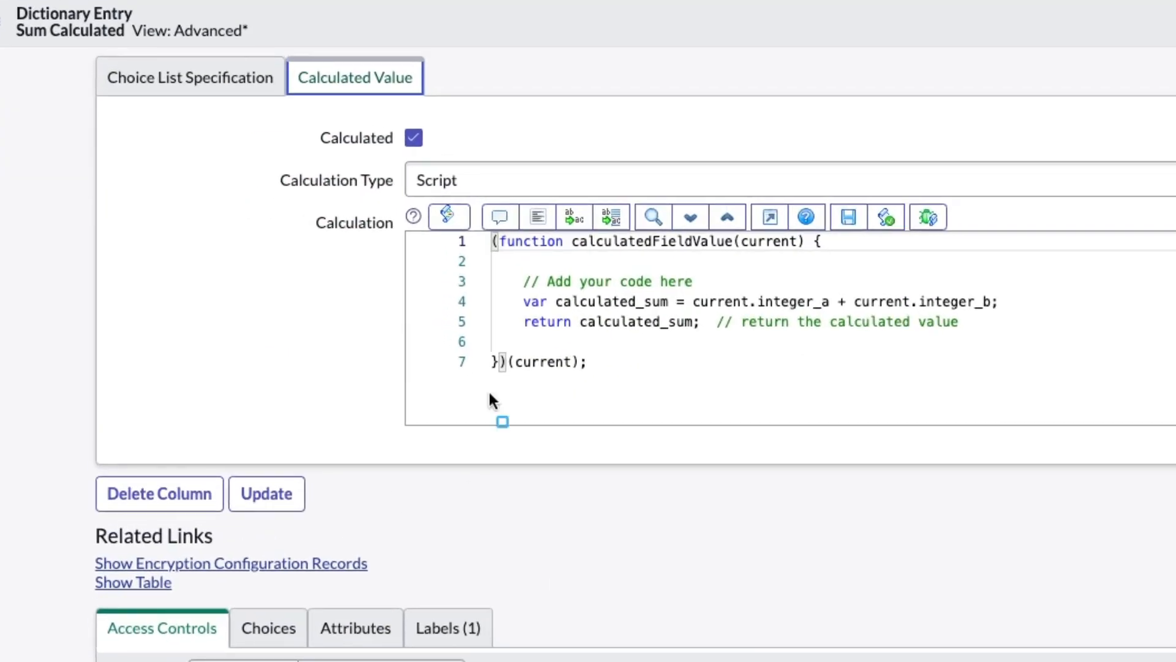
{"action": "mouse_move", "coordinate": [689, 279]}
{"action": "left_mouse_down"}
{"action": "mouse_move", "coordinate": [800, 307]}
{"action": "mouse_move", "coordinate": [1046, 323]}
{"action": "left_mouse_up"}
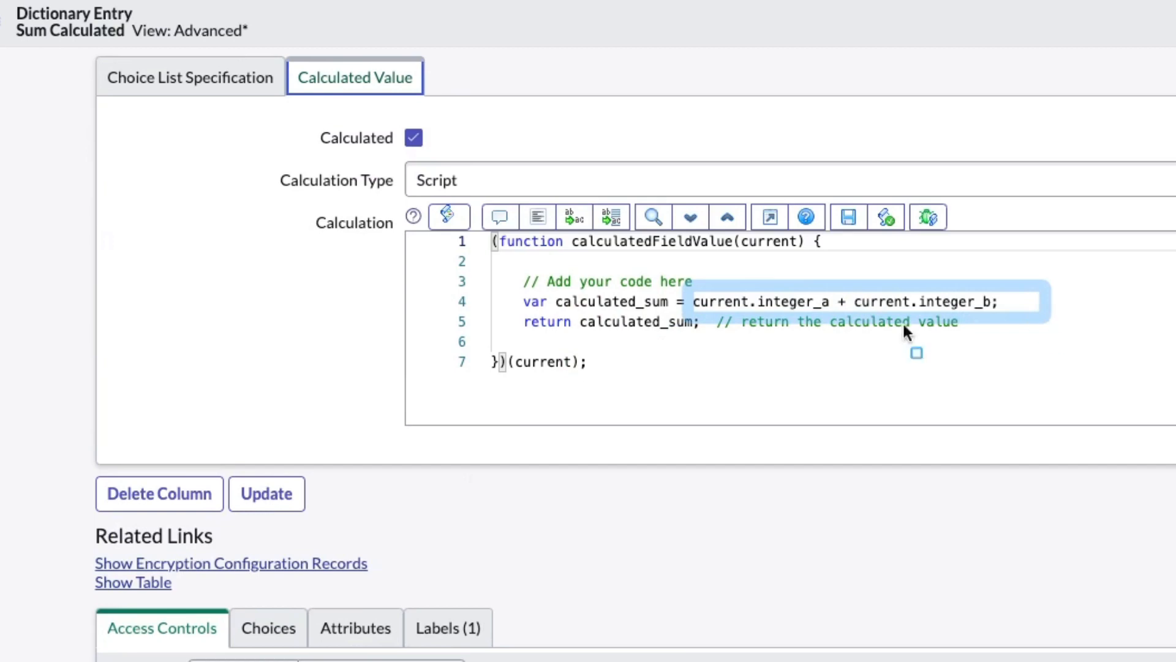
{"action": "left_click_drag", "start_coordinate": [578, 313], "coordinate": [709, 349]}
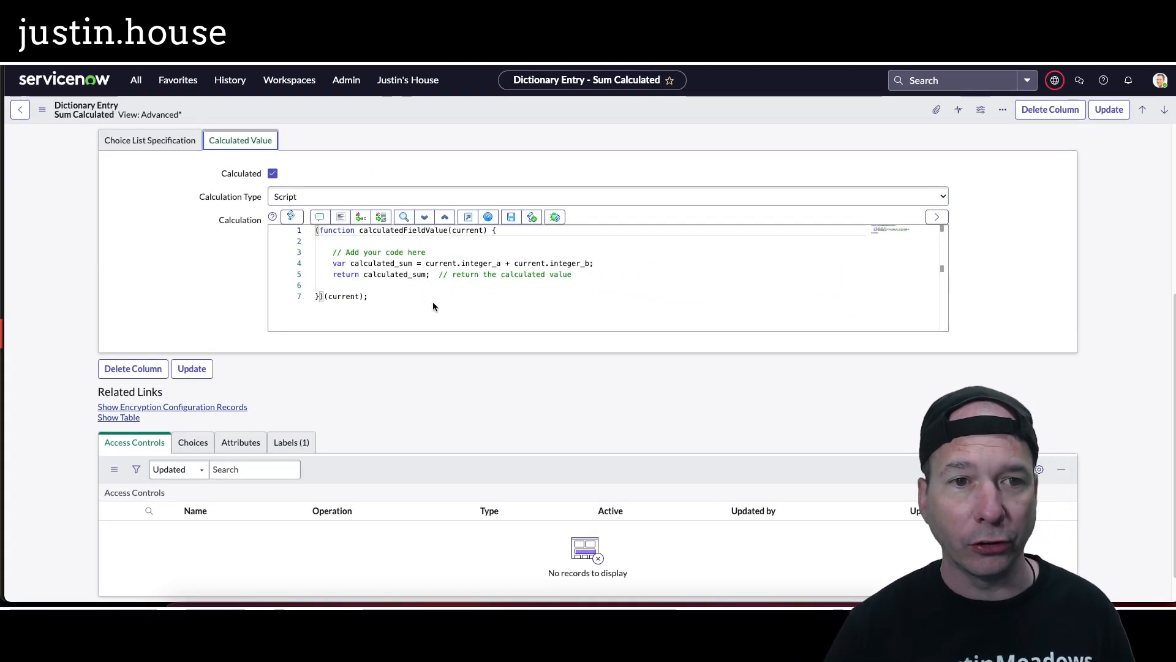
{"action": "scroll", "coordinate": [526, 309], "scroll_direction": "up", "scroll_amount": 5}
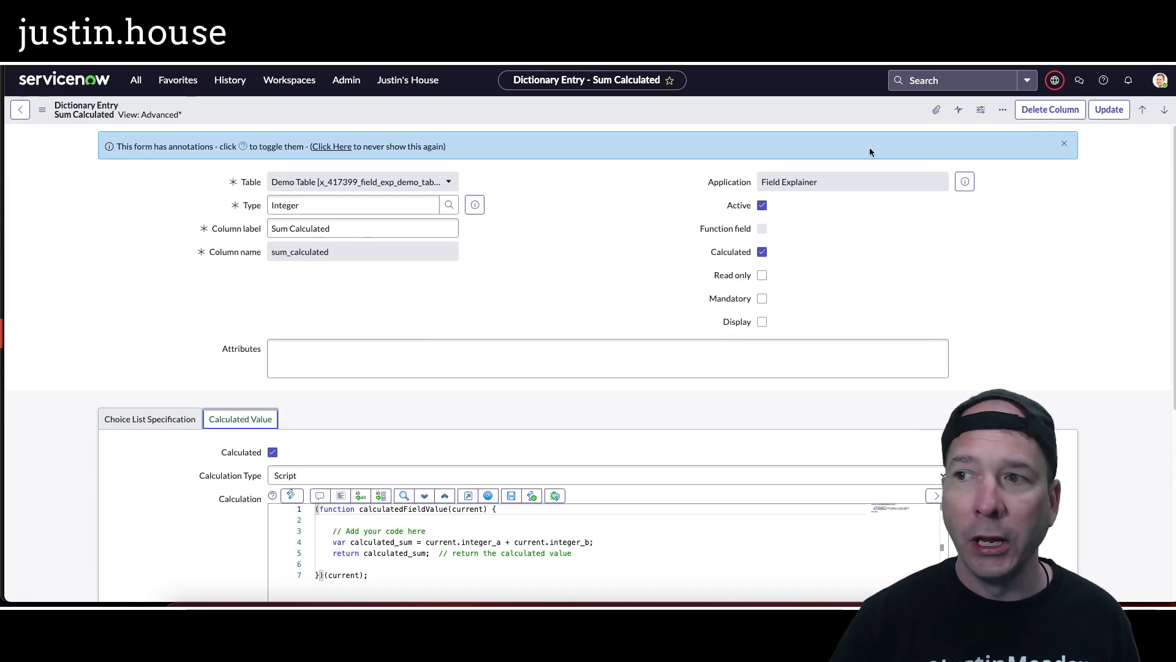
- Go to the Sum Function dictionary entry and examine its function field setting and function definition
{"action": "left_click", "coordinate": [1164, 109]}
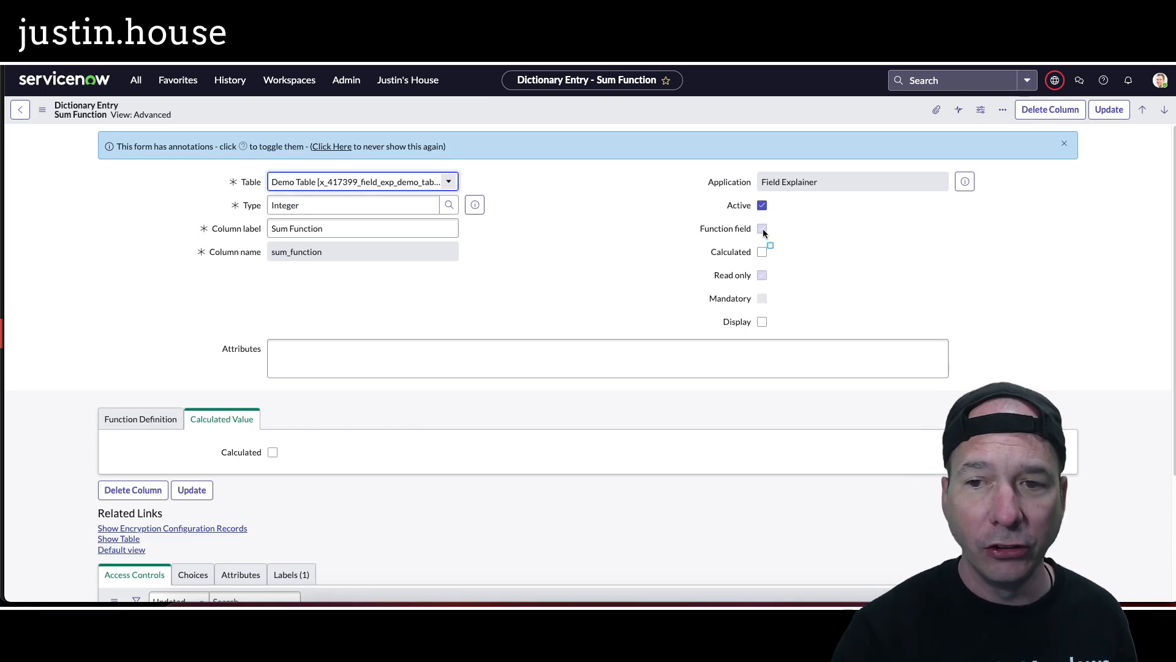
{"action": "left_click", "coordinate": [674, 213]}
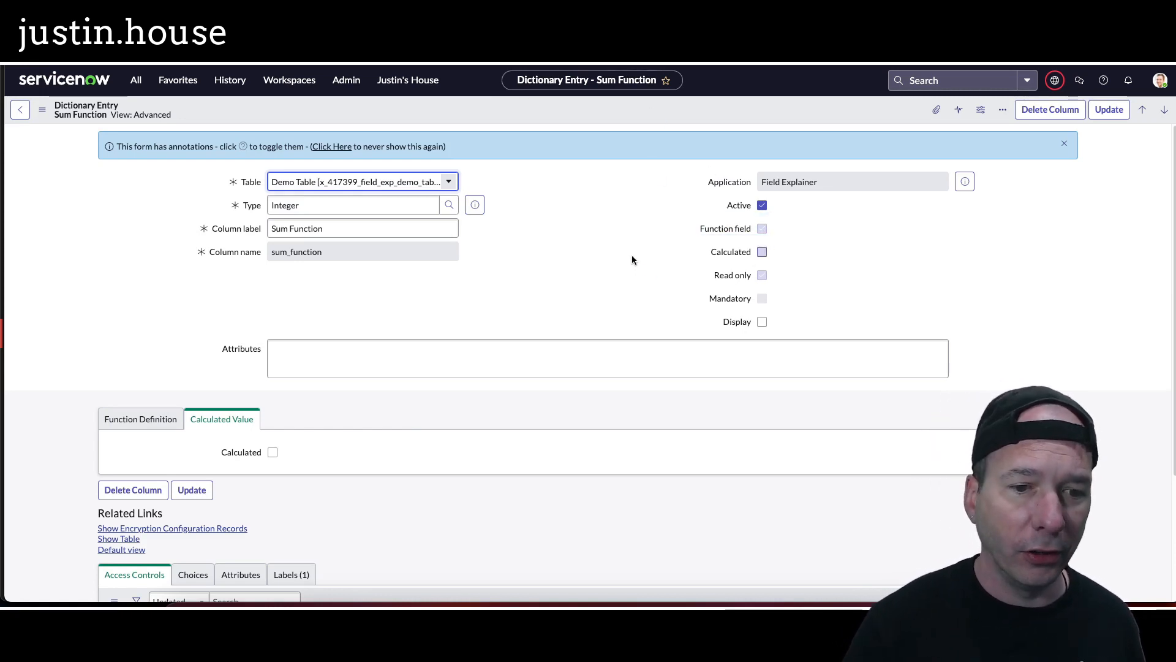
{"action": "left_click", "coordinate": [151, 421]}
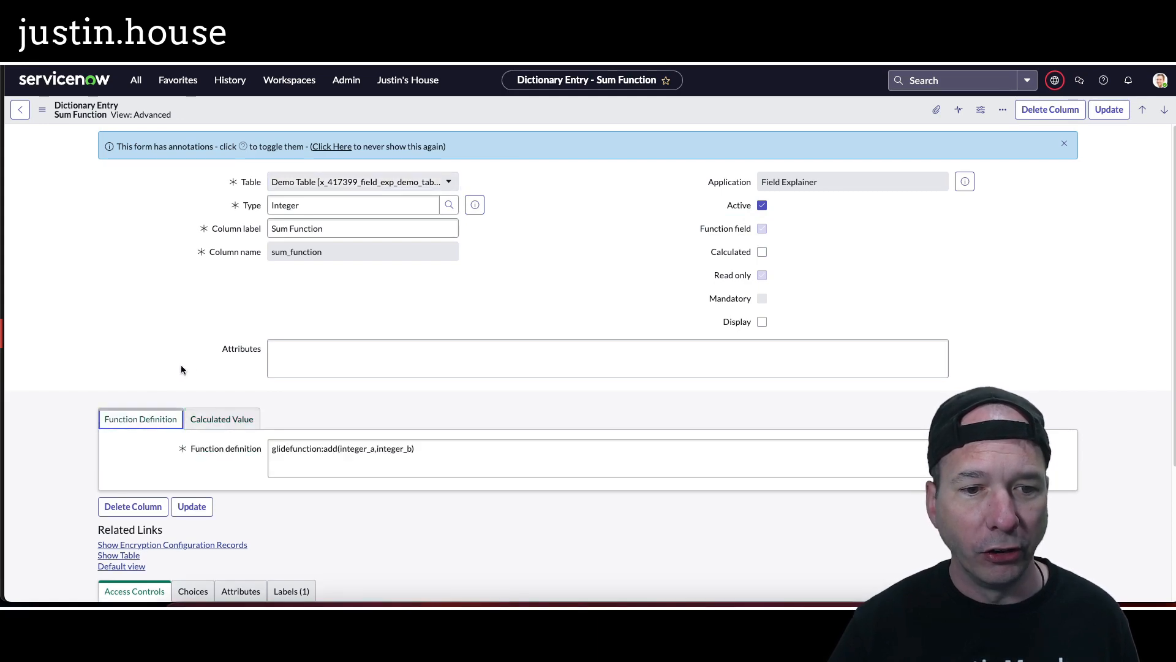
{"action": "scroll", "coordinate": [183, 362], "scroll_direction": "down", "scroll_amount": 3}
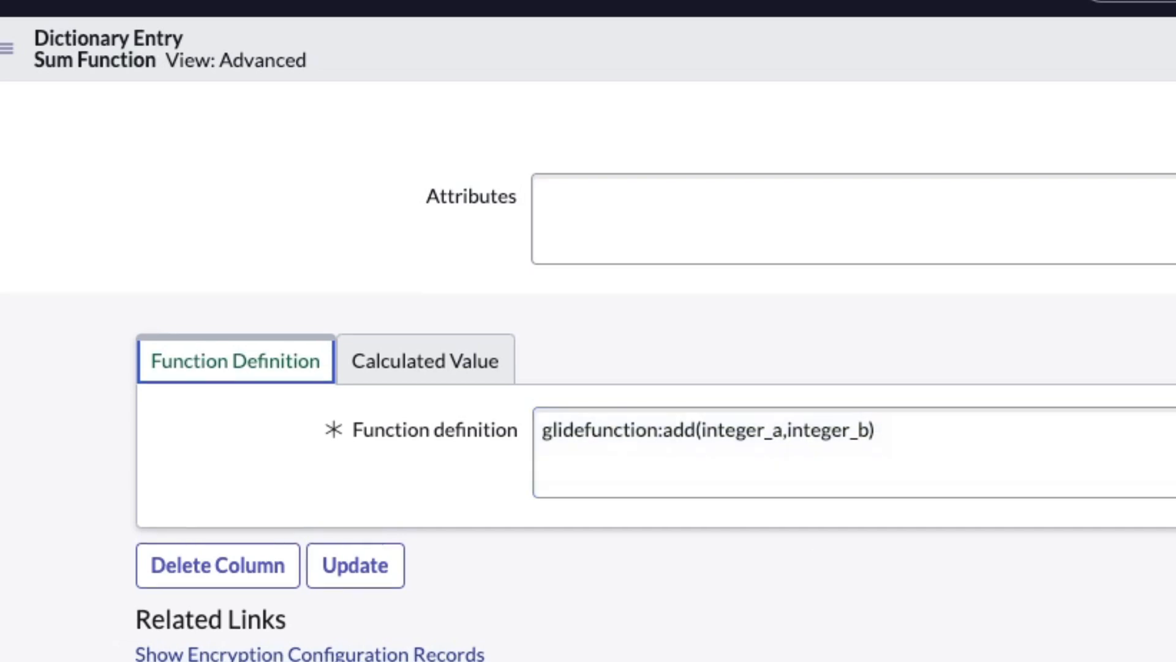
{"action": "scroll", "coordinate": [588, 429], "scroll_direction": "up", "scroll_amount": 3}
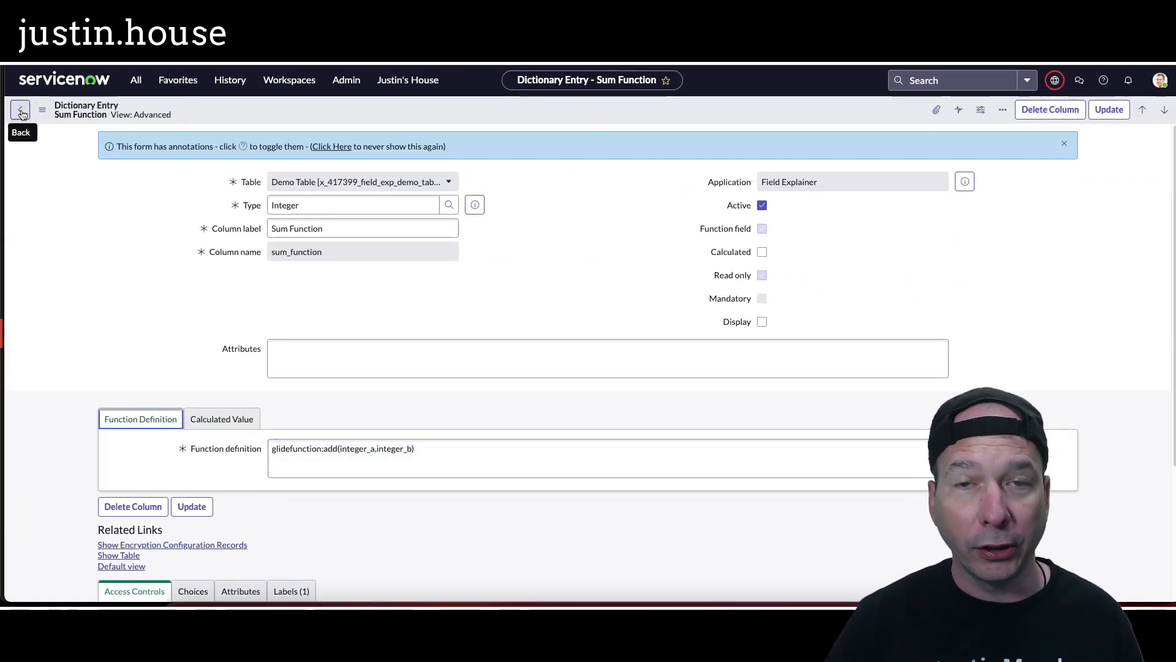
- Open the Demo Tables list and submit a new record with Integer A set to 5 and Integer B set to 5
{"action": "left_click", "coordinate": [230, 79]}
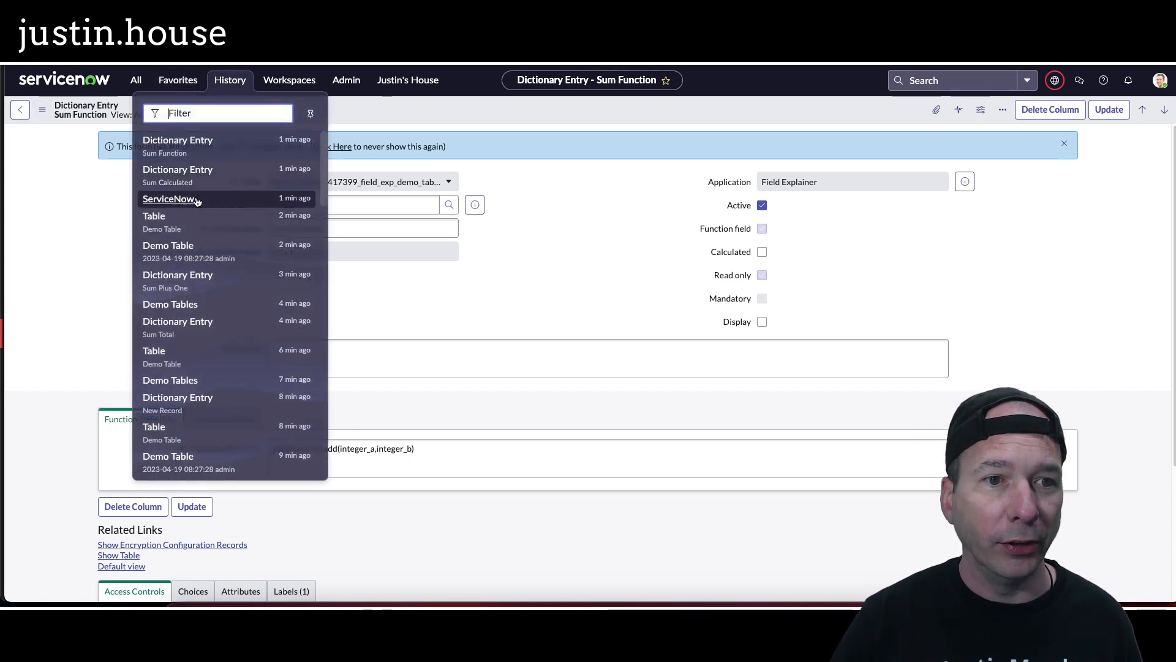
{"action": "left_click", "coordinate": [169, 304]}
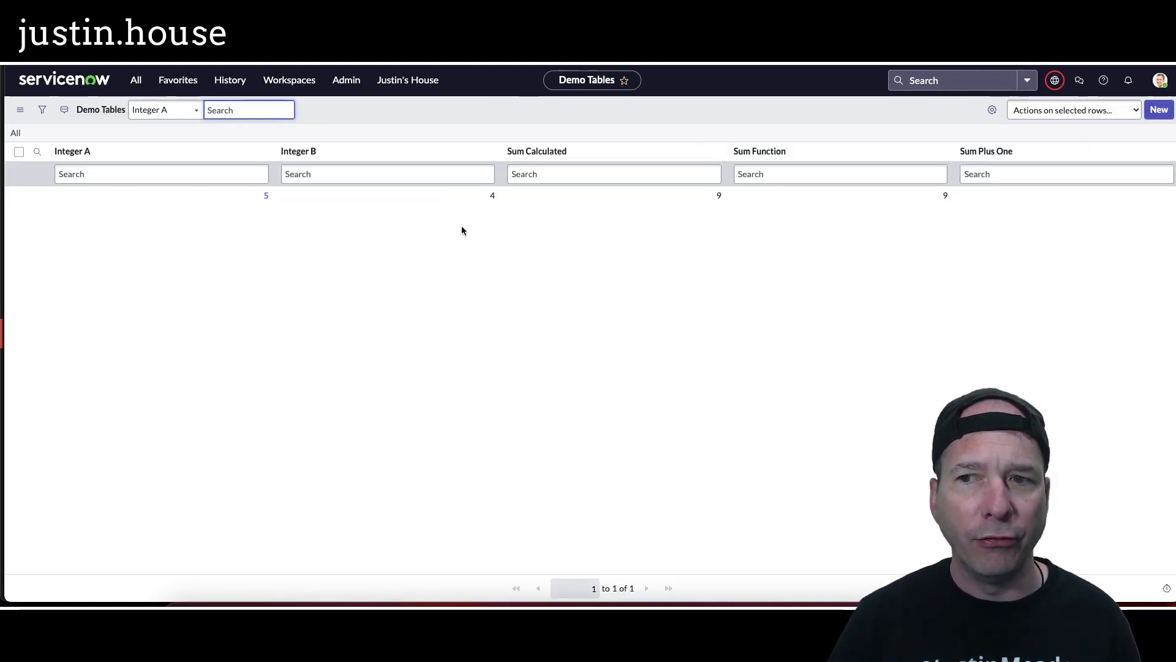
{"action": "left_click", "coordinate": [1157, 111]}
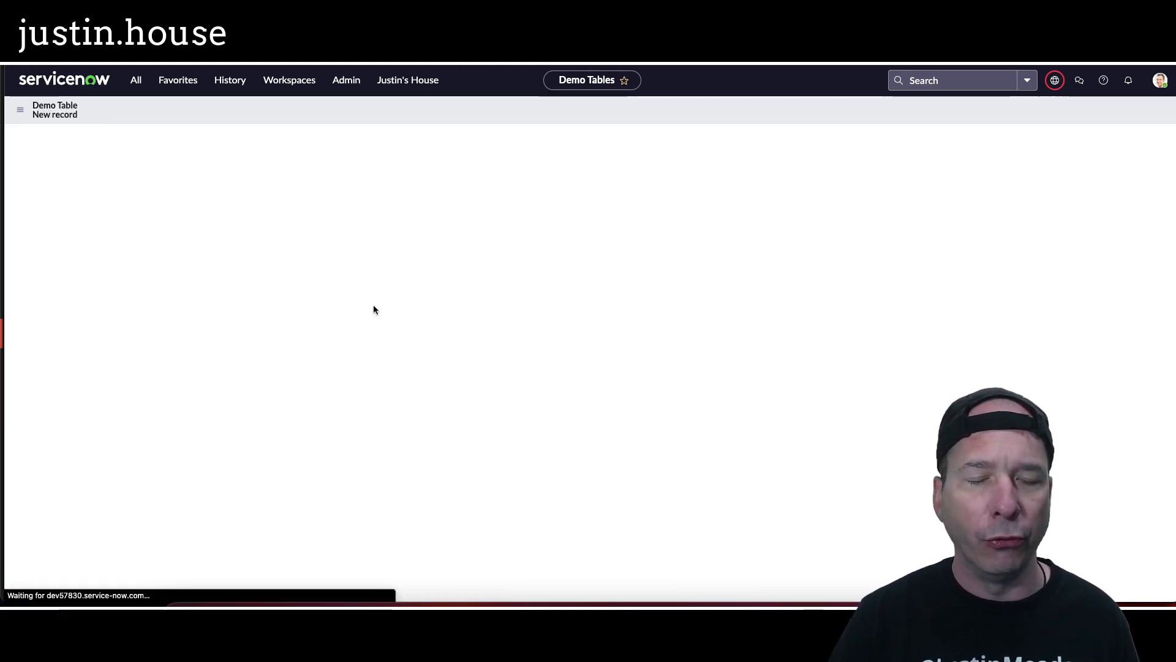
{"action": "left_click", "coordinate": [390, 143]}
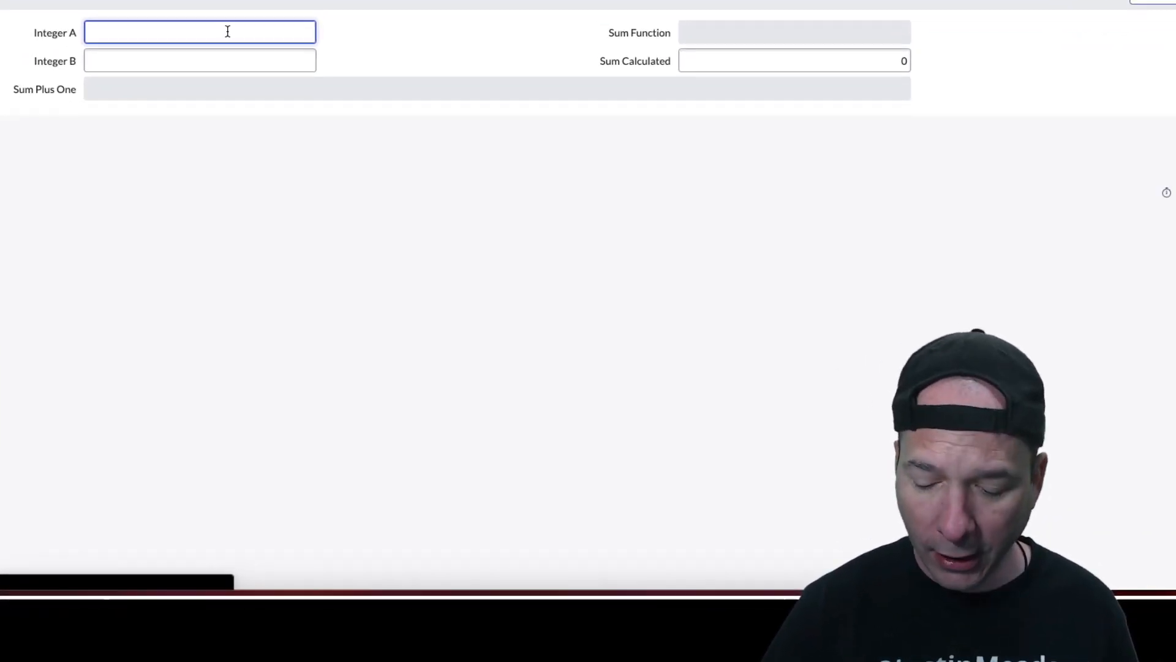
{"action": "type", "text": "5"}
{"action": "left_click", "coordinate": [335, 115]}
{"action": "type", "text": "5"}
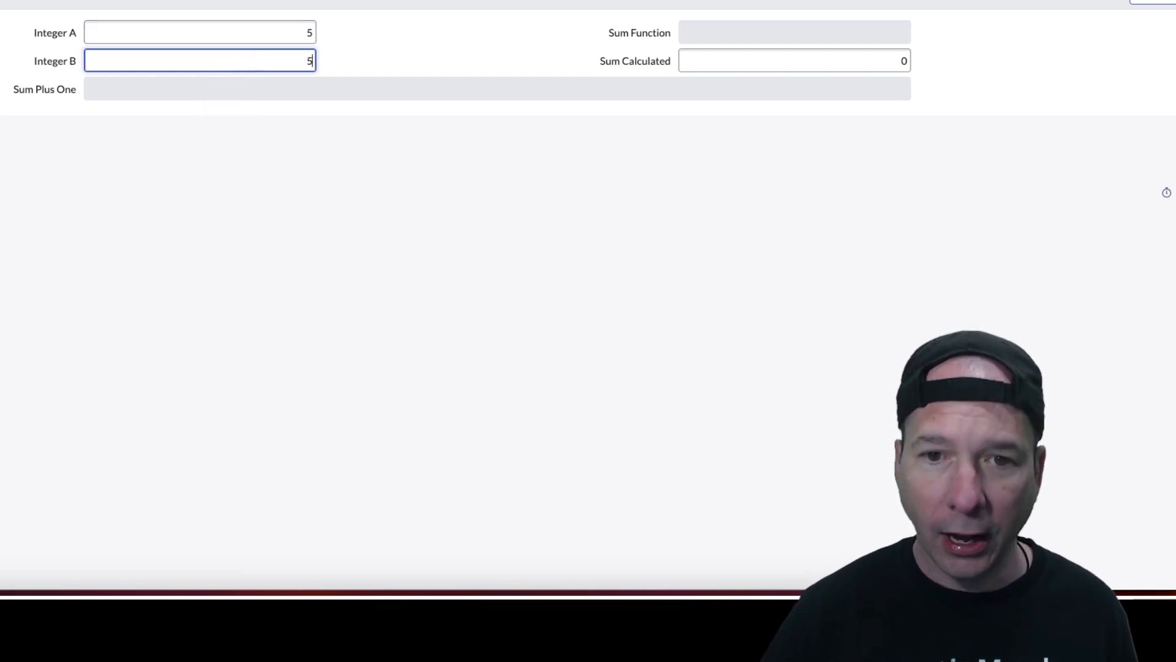
{"action": "left_click", "coordinate": [274, 179]}
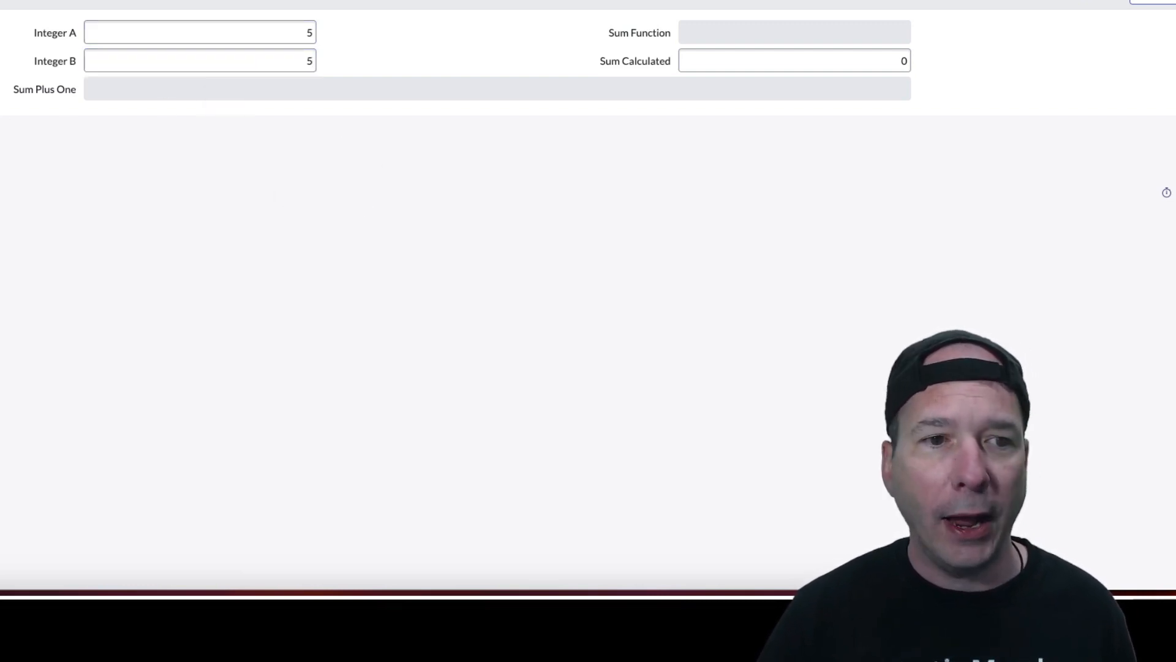
{"action": "left_click", "coordinate": [1152, 2]}
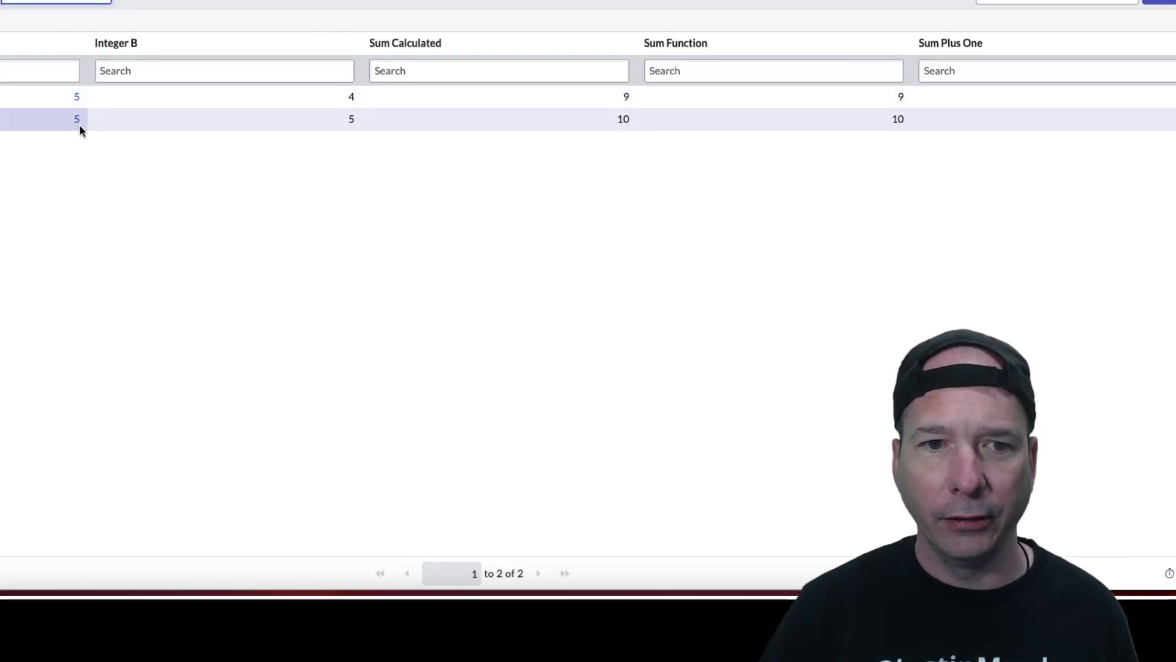
- Open the newly created Demo Table record and examine its Sum Function, Sum Calculated and Sum Plus One fields
{"action": "left_click", "coordinate": [77, 121]}
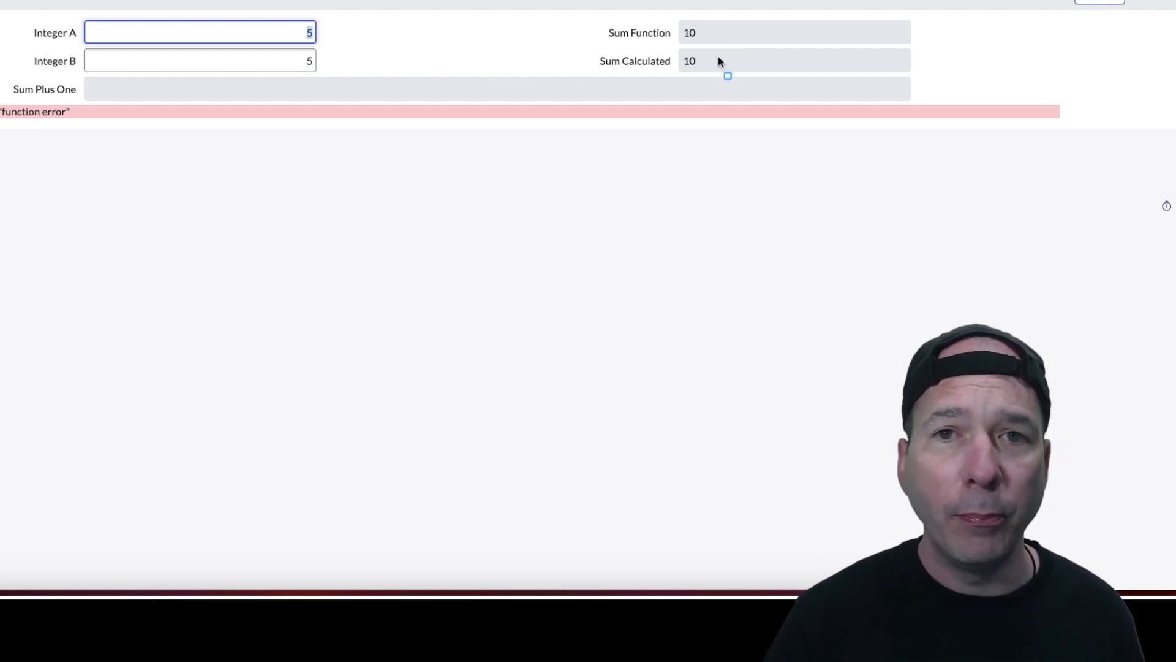
{"action": "left_click_drag", "start_coordinate": [586, 9], "coordinate": [728, 78]}
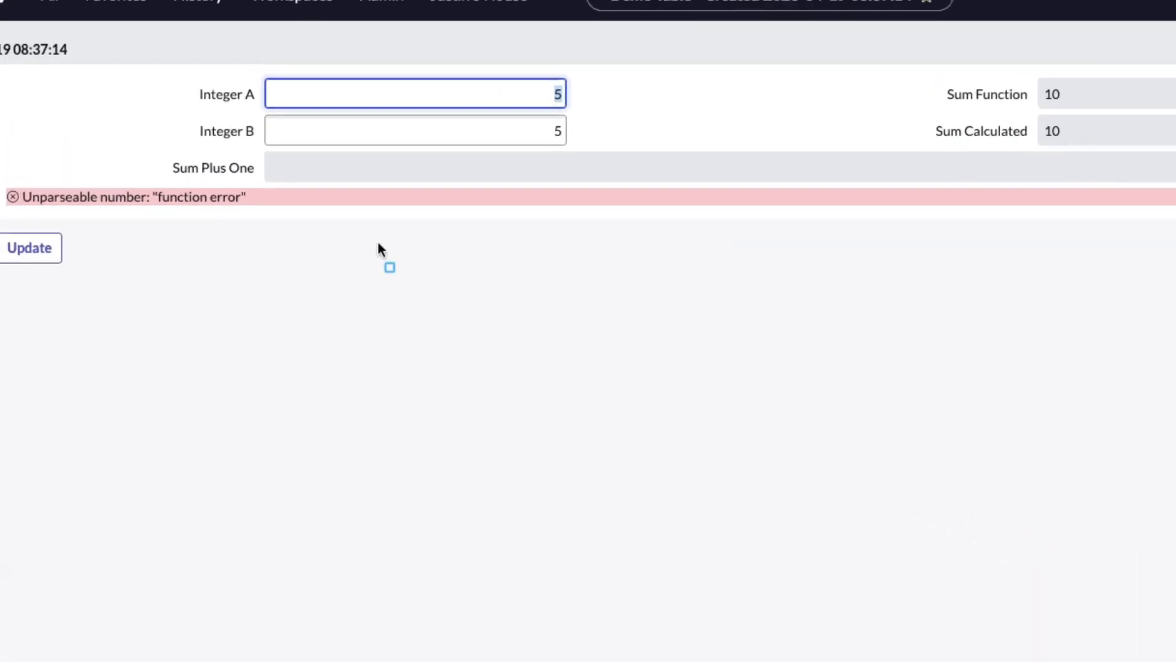
{"action": "mouse_move", "coordinate": [165, 163]}
{"action": "left_mouse_down"}
{"action": "mouse_move", "coordinate": [493, 216]}
{"action": "mouse_move", "coordinate": [719, 202]}
{"action": "mouse_move", "coordinate": [745, 214]}
{"action": "mouse_move", "coordinate": [751, 204]}
{"action": "left_mouse_up"}
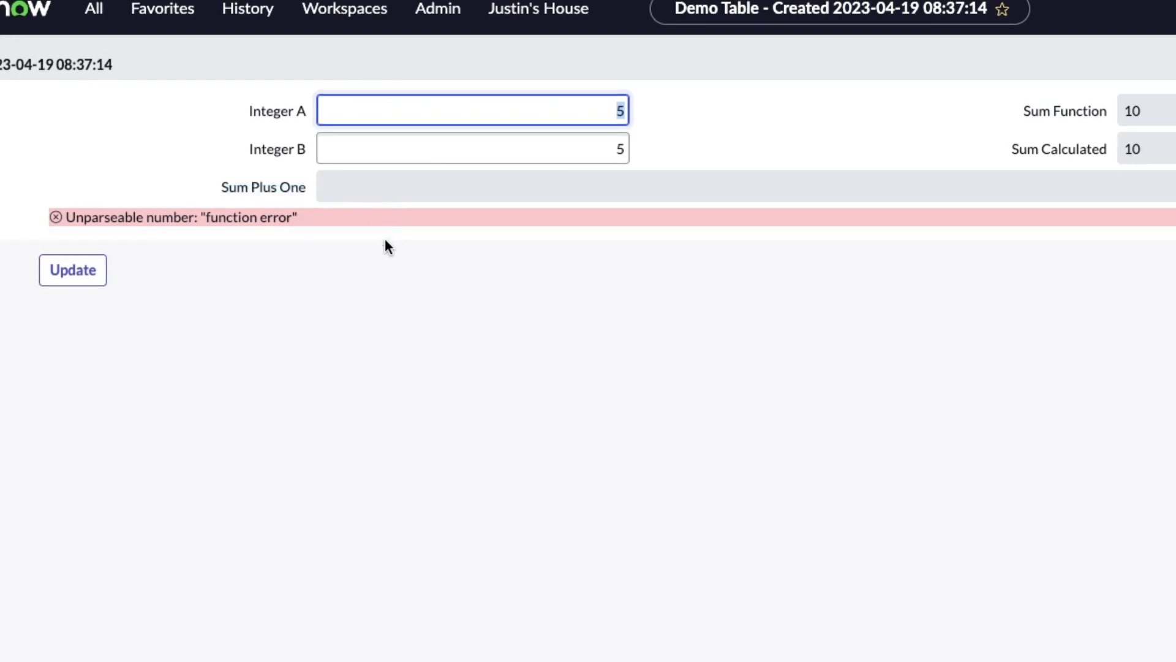
- Set the function definition of Sum Plus One to glidefunction:add(1,sum_calculated) in its dictionary entry
{"action": "right_click", "coordinate": [273, 191]}
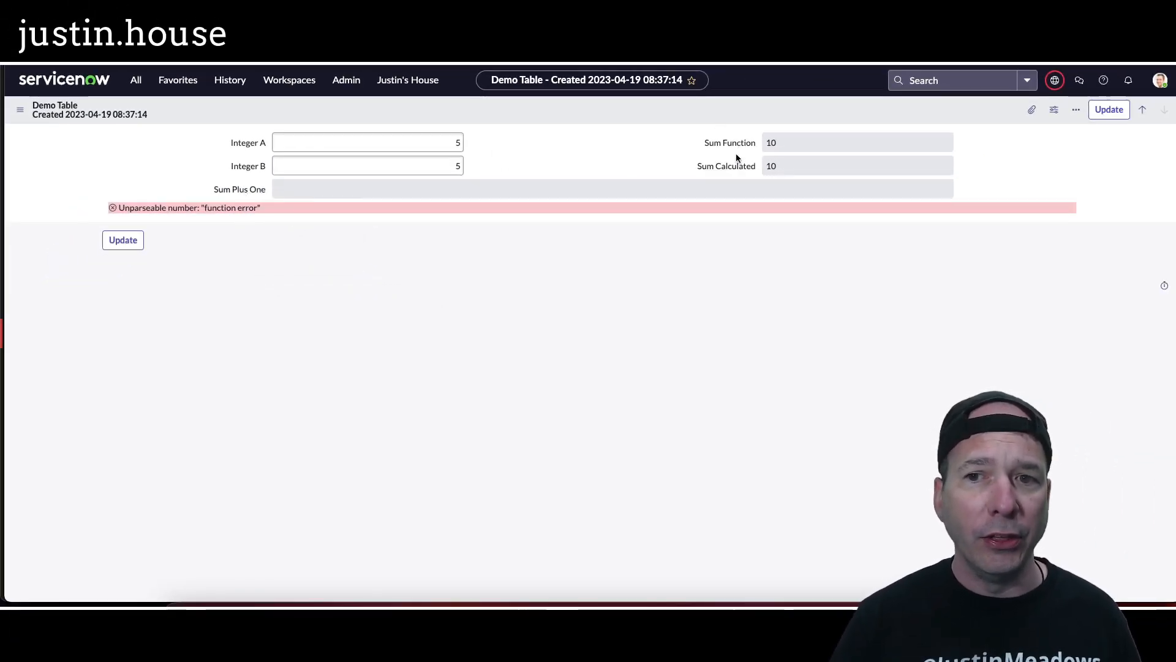
{"action": "key", "text": "super+bracketleft"}
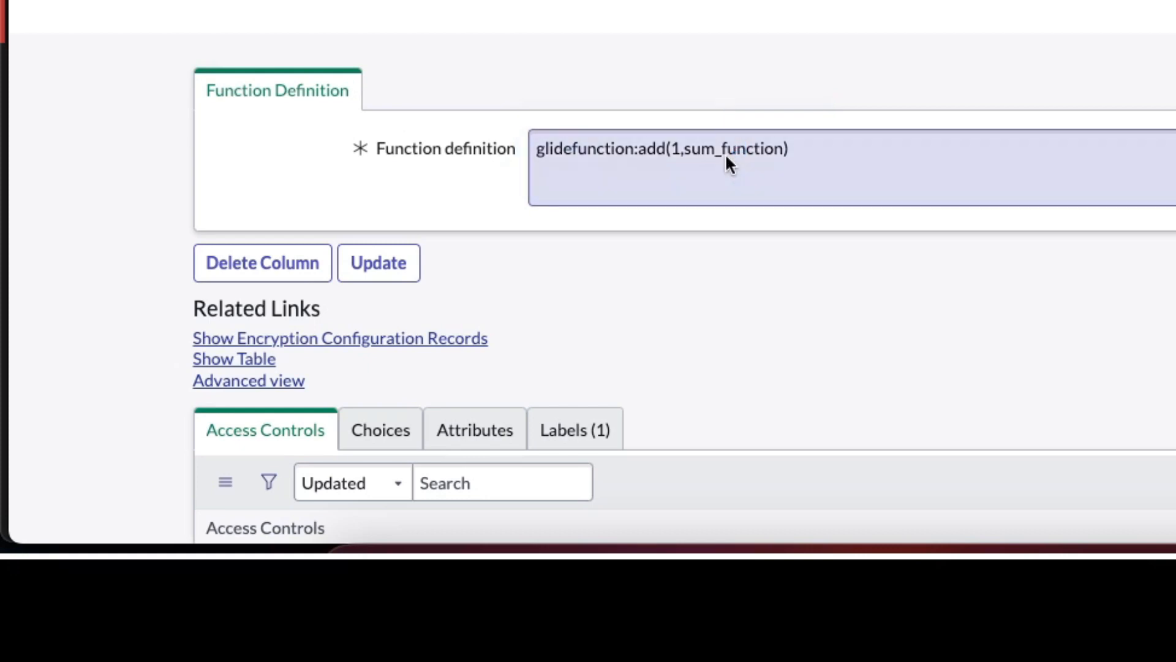
{"action": "left_click", "coordinate": [756, 154]}
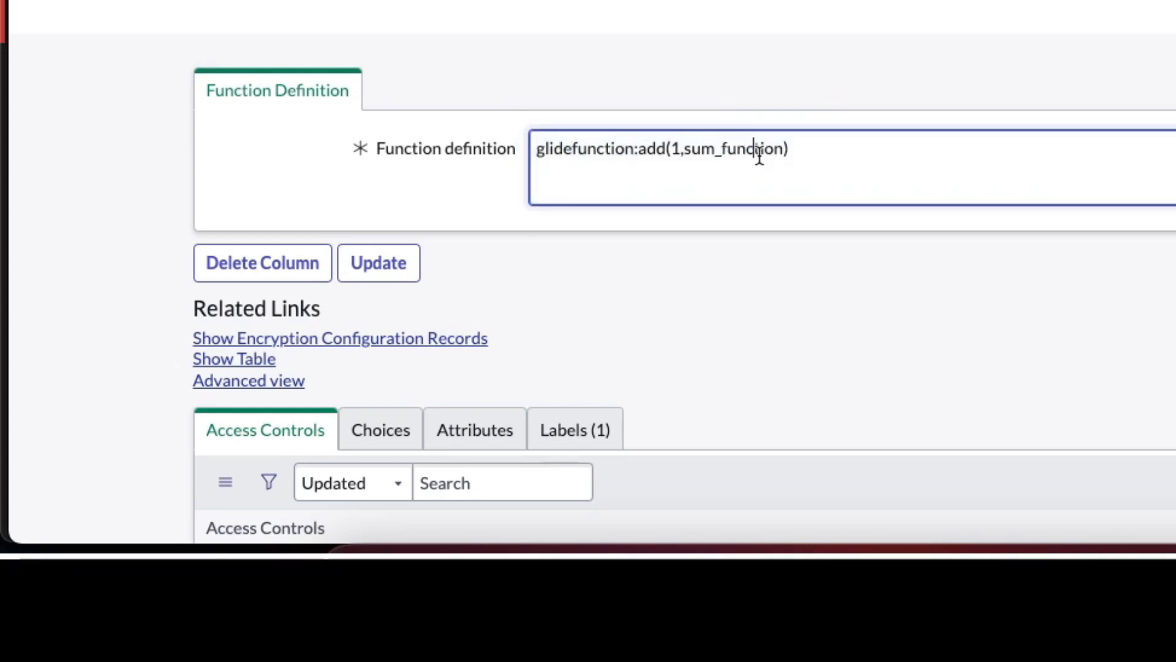
{"action": "left_click", "coordinate": [769, 157]}
{"action": "key", "text": "Delete"}
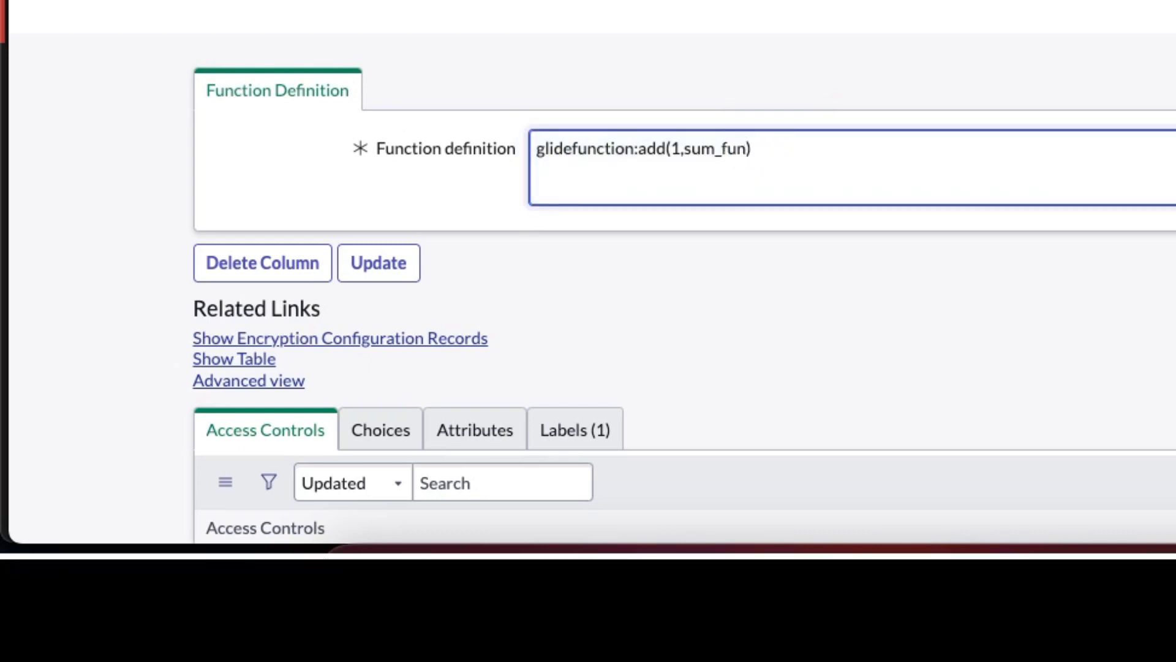
{"action": "type", "text": "calculated"}
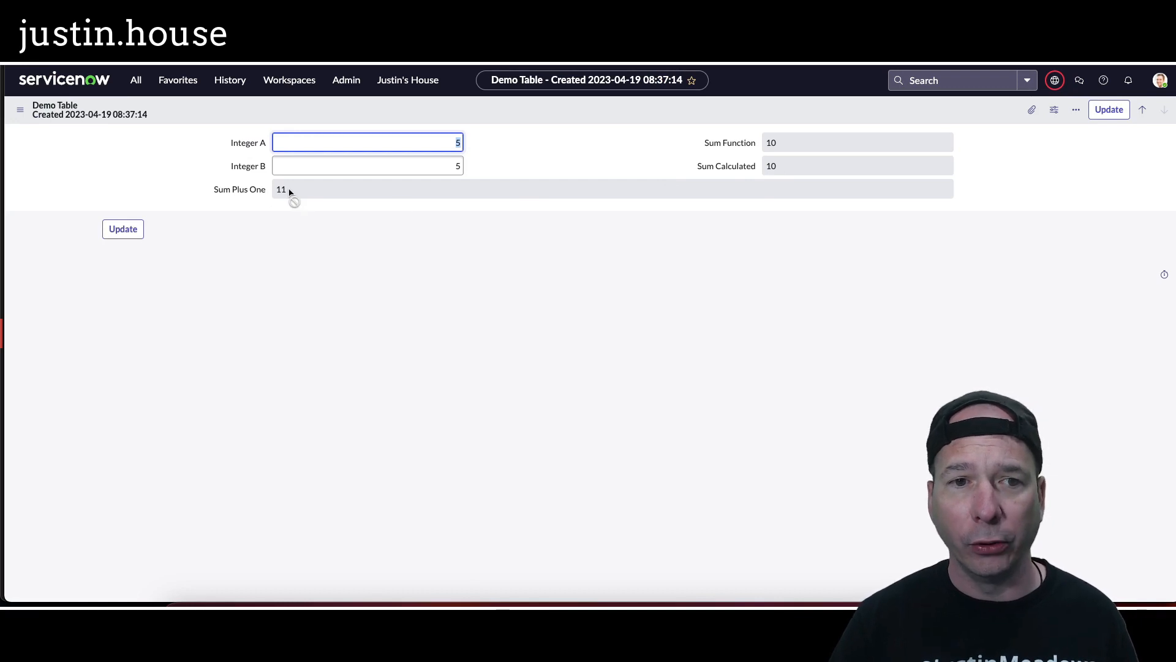
- Reopen the Sum Plus One dictionary entry from the Demo Table record and set its function definition to glidefunction:add(1,sum_function)
{"action": "right_click", "coordinate": [258, 189]}
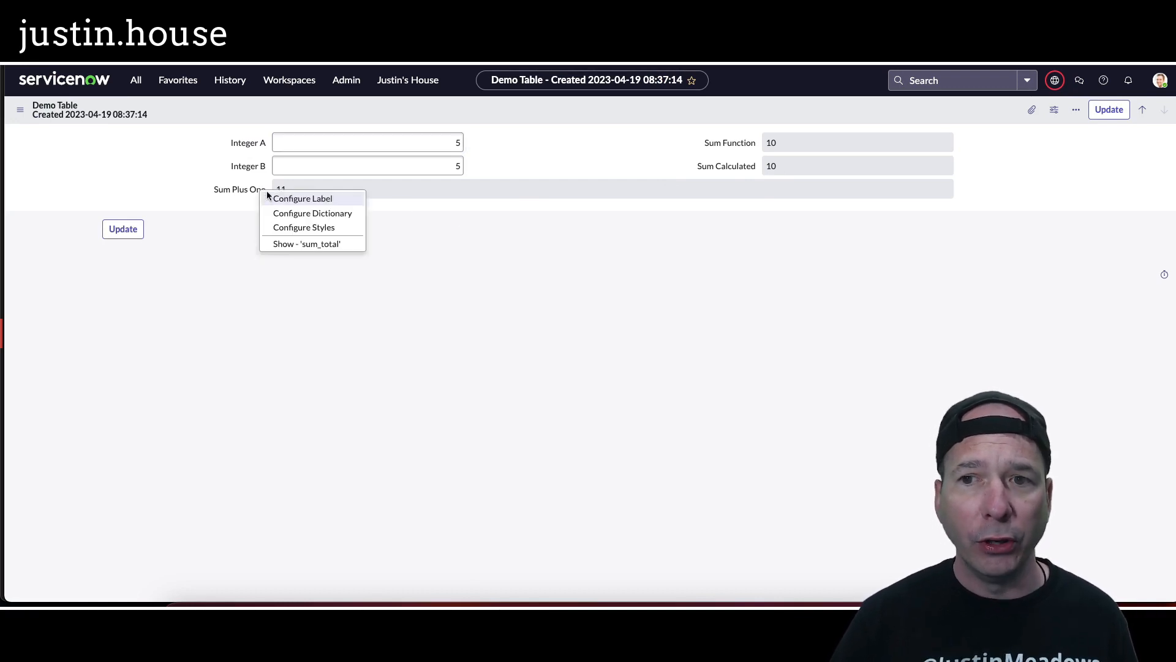
{"action": "right_click", "coordinate": [717, 146]}
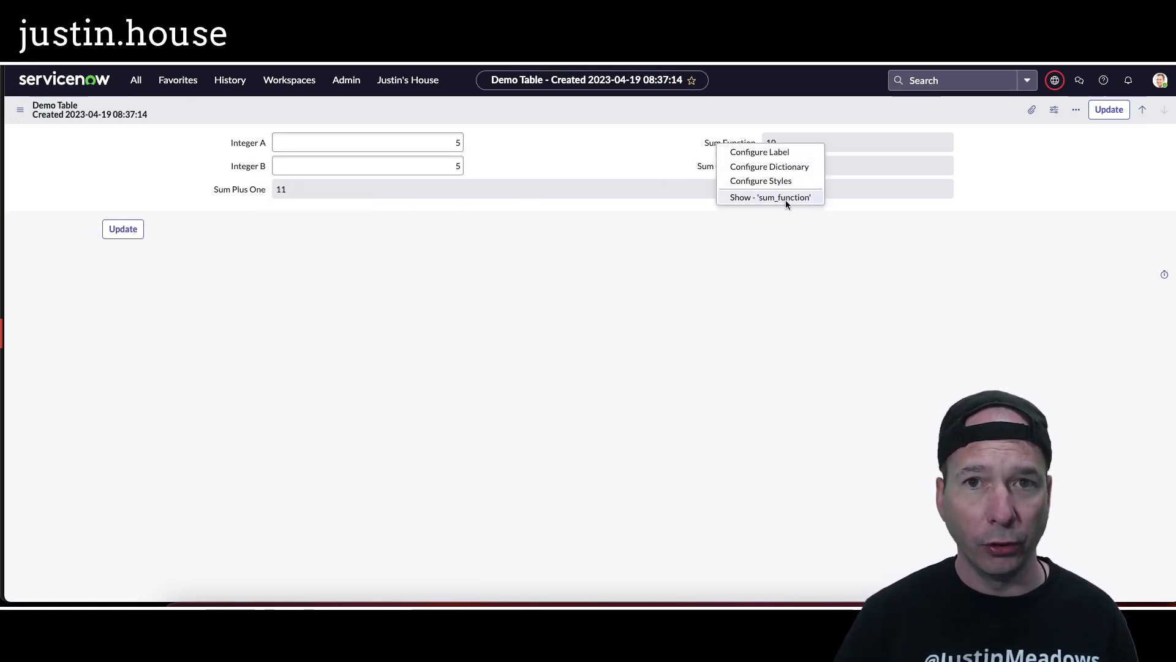
{"action": "right_click", "coordinate": [251, 188]}
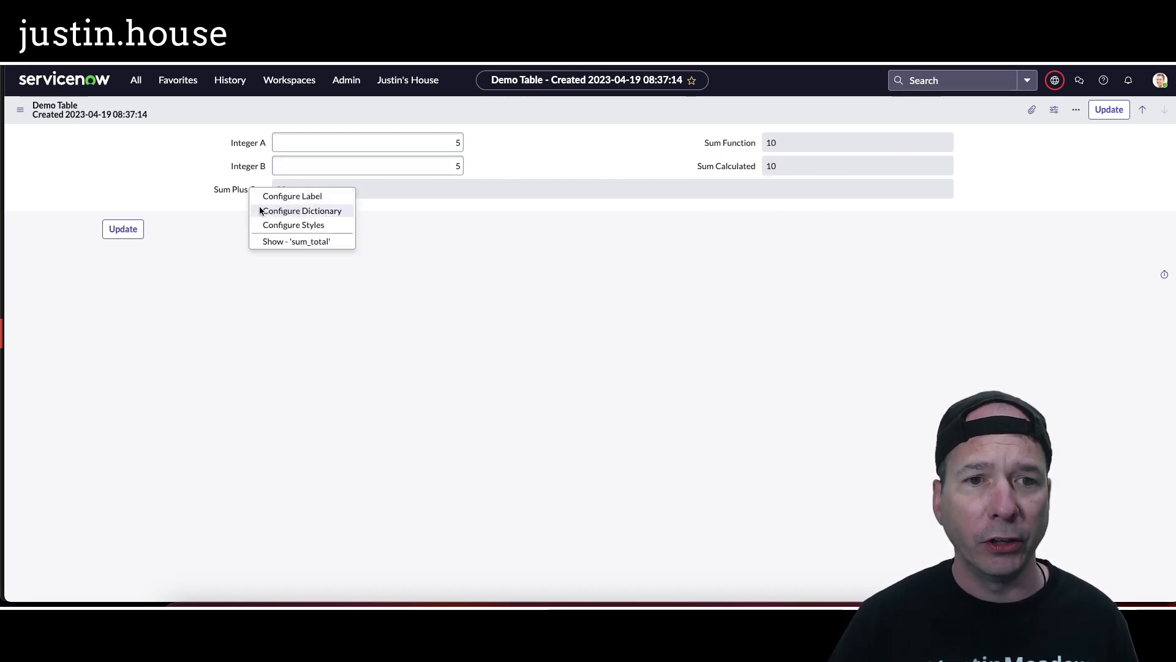
{"action": "left_click", "coordinate": [262, 212]}
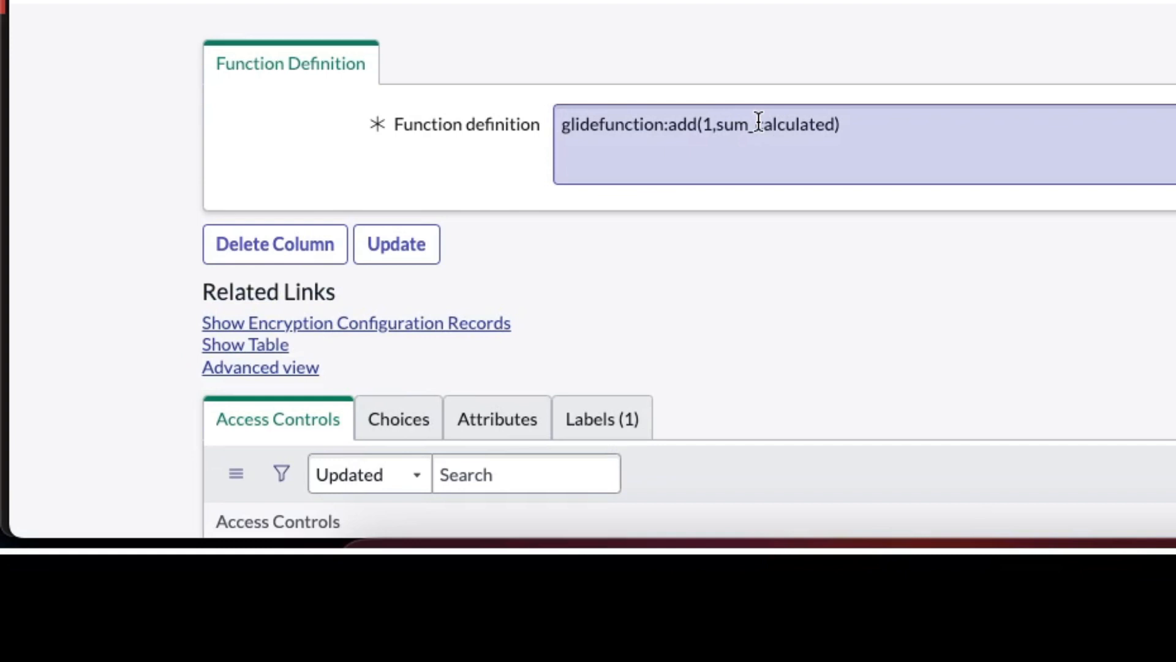
{"action": "left_click", "coordinate": [760, 122]}
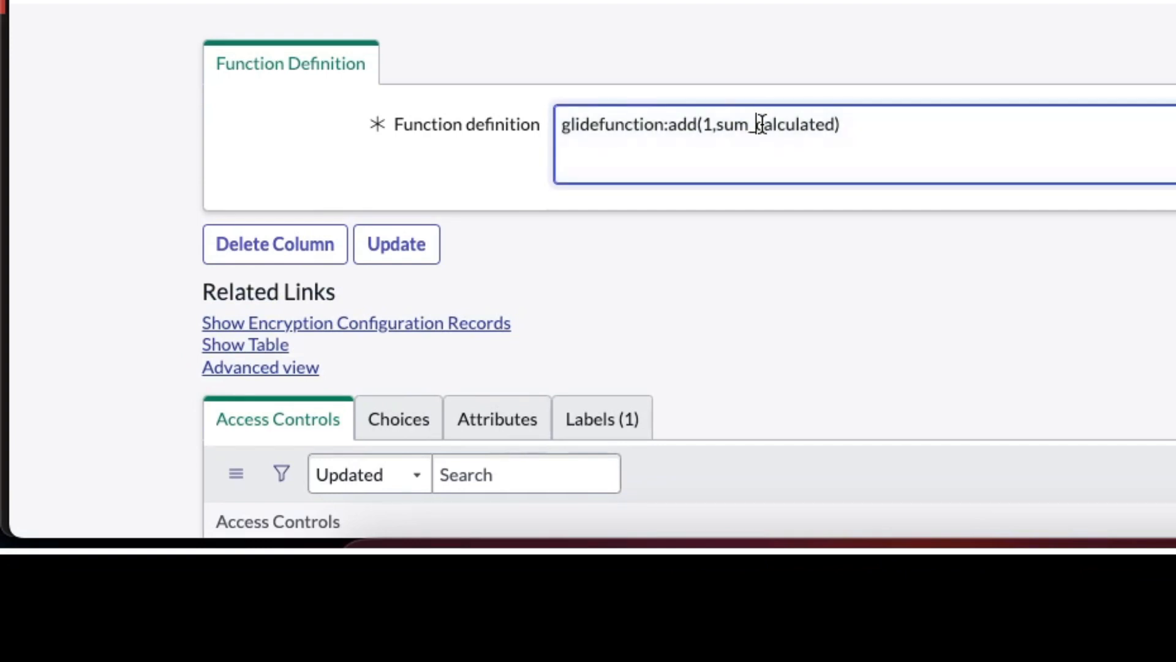
{"action": "left_click_drag", "start_coordinate": [760, 125], "coordinate": [834, 132]}
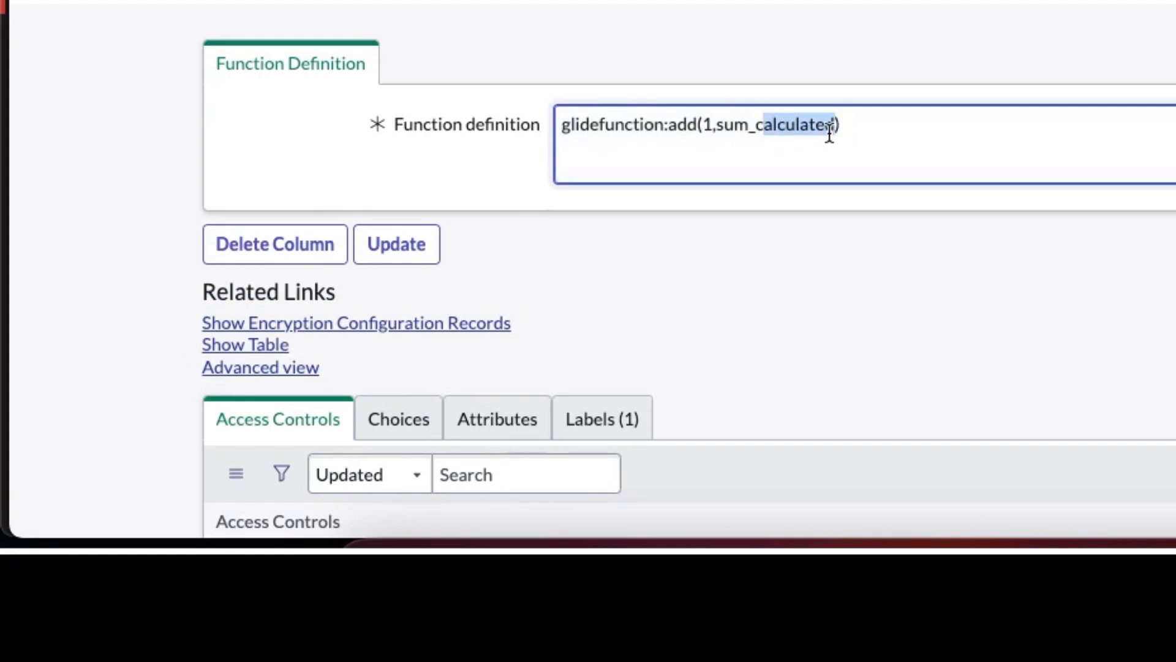
{"action": "key", "text": "BackSpace"}
{"action": "key", "text": "BackSpace"}
{"action": "type", "text": "function"}
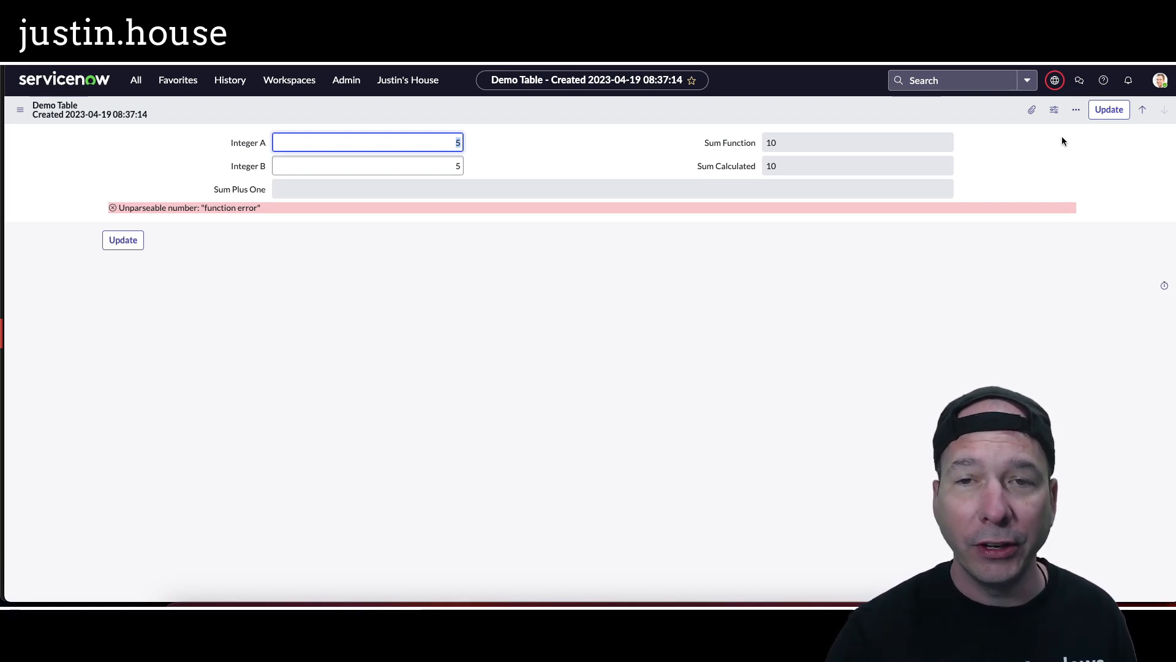
{"action": "left_click_drag", "start_coordinate": [695, 121], "coordinate": [806, 150]}
{"action": "left_click_drag", "start_coordinate": [686, 154], "coordinate": [806, 176]}
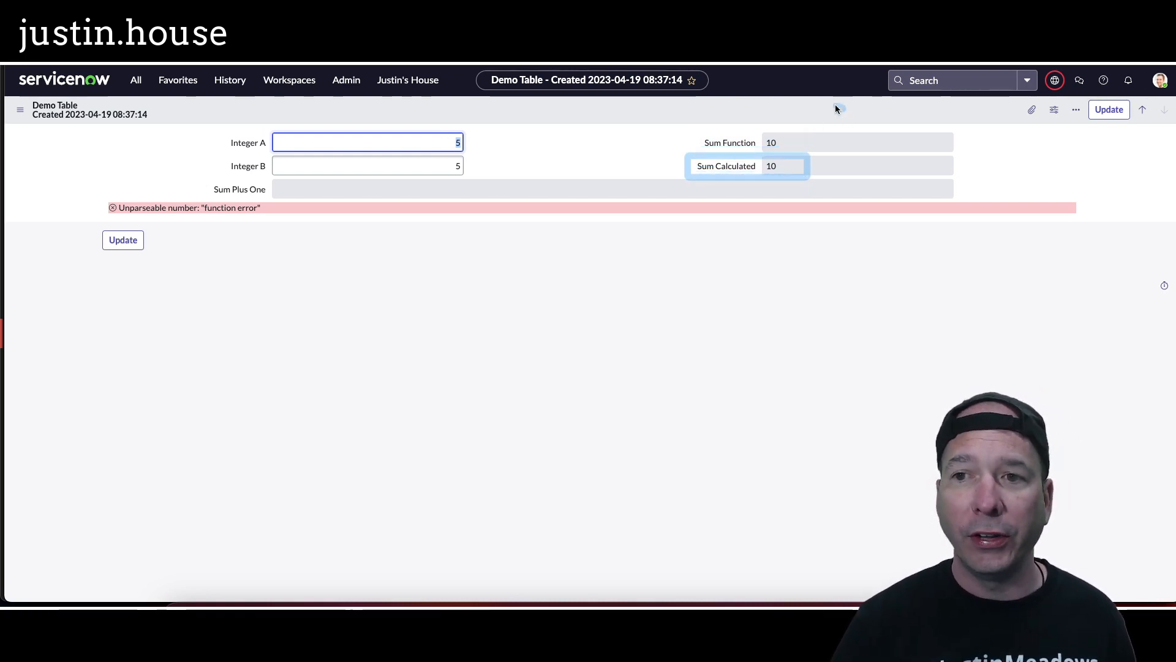
{"action": "left_click_drag", "start_coordinate": [844, 108], "coordinate": [766, 128]}
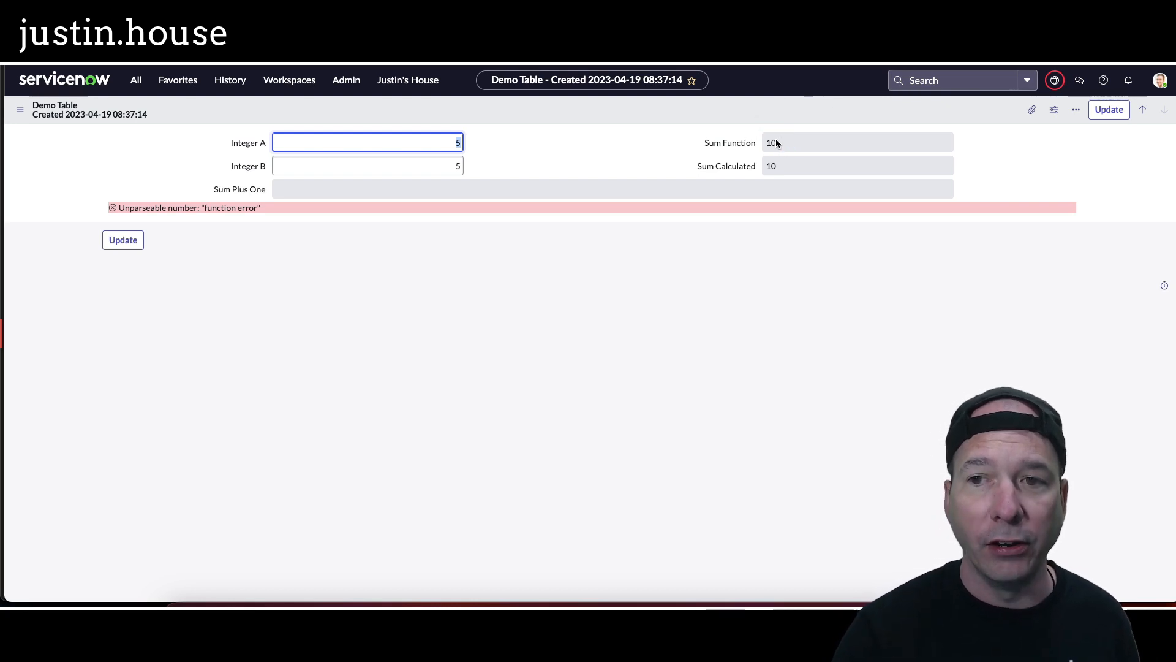
{"action": "left_click", "coordinate": [669, 162]}
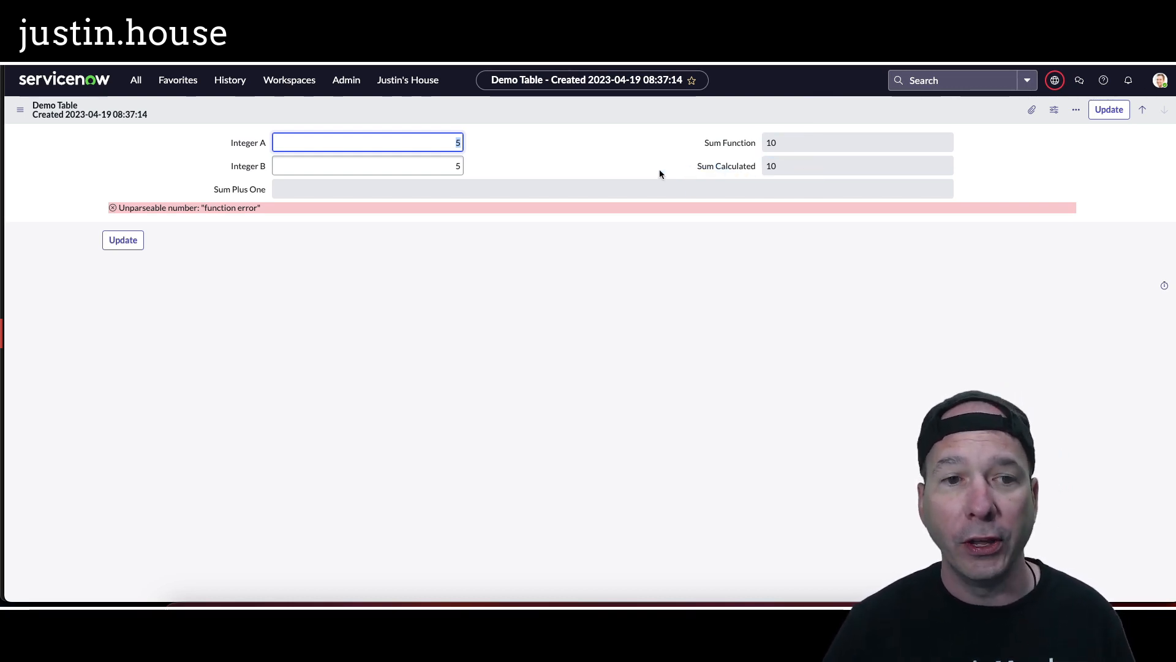
- Go to the Sum Plus One dictionary entry, replace sum_function with sum_calculated in the function definition and save the update
{"action": "right_click", "coordinate": [218, 191]}
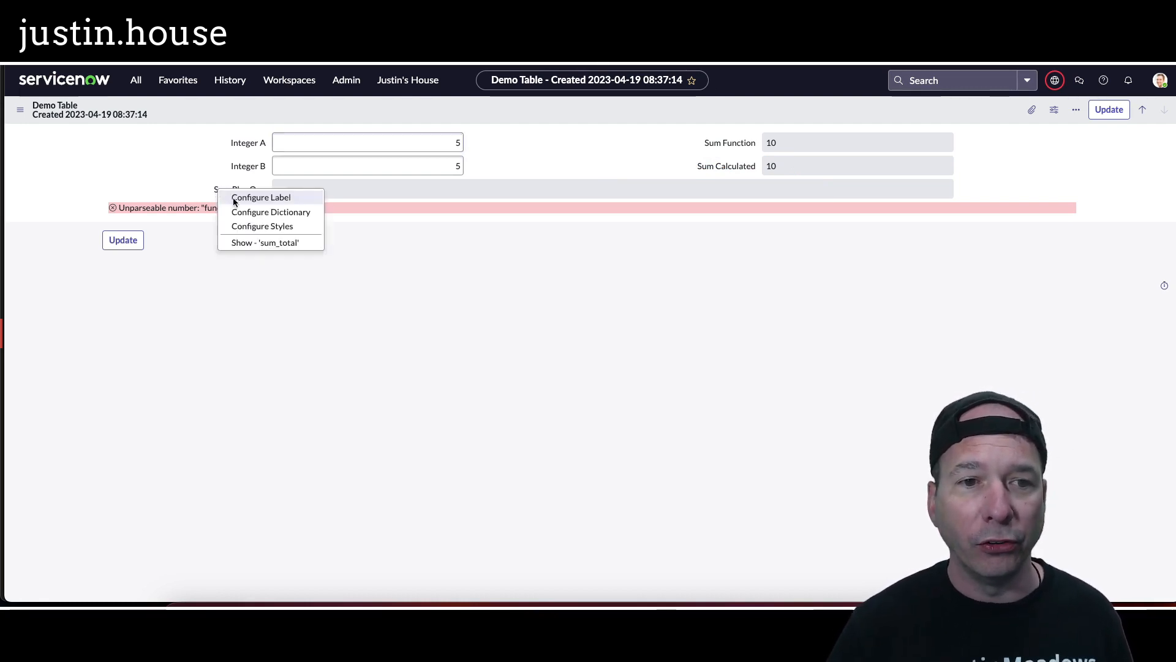
{"action": "left_click", "coordinate": [271, 215]}
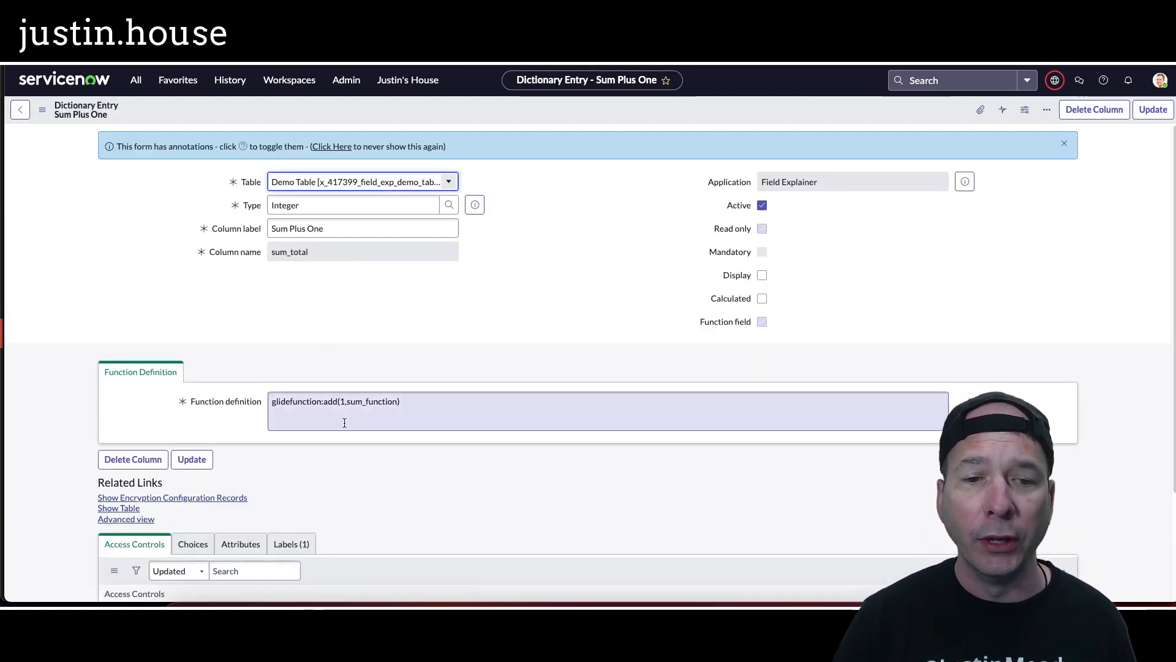
{"action": "left_click", "coordinate": [368, 398]}
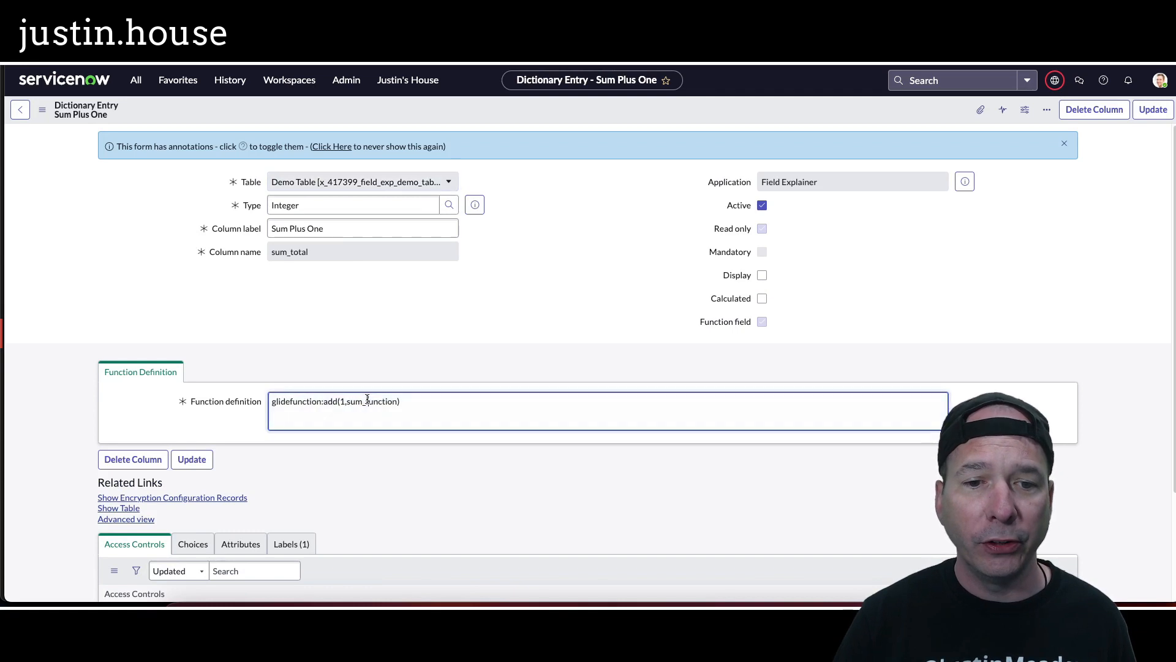
{"action": "left_click_drag", "start_coordinate": [391, 407], "coordinate": [395, 407]}
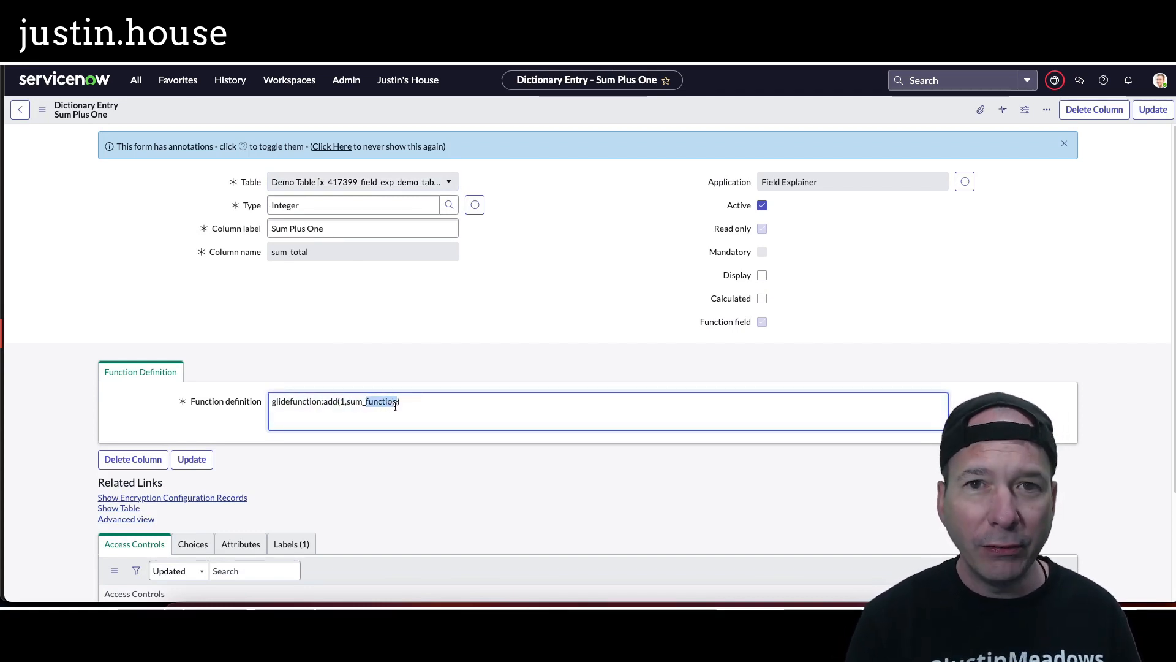
{"action": "type", "text": "calculated"}
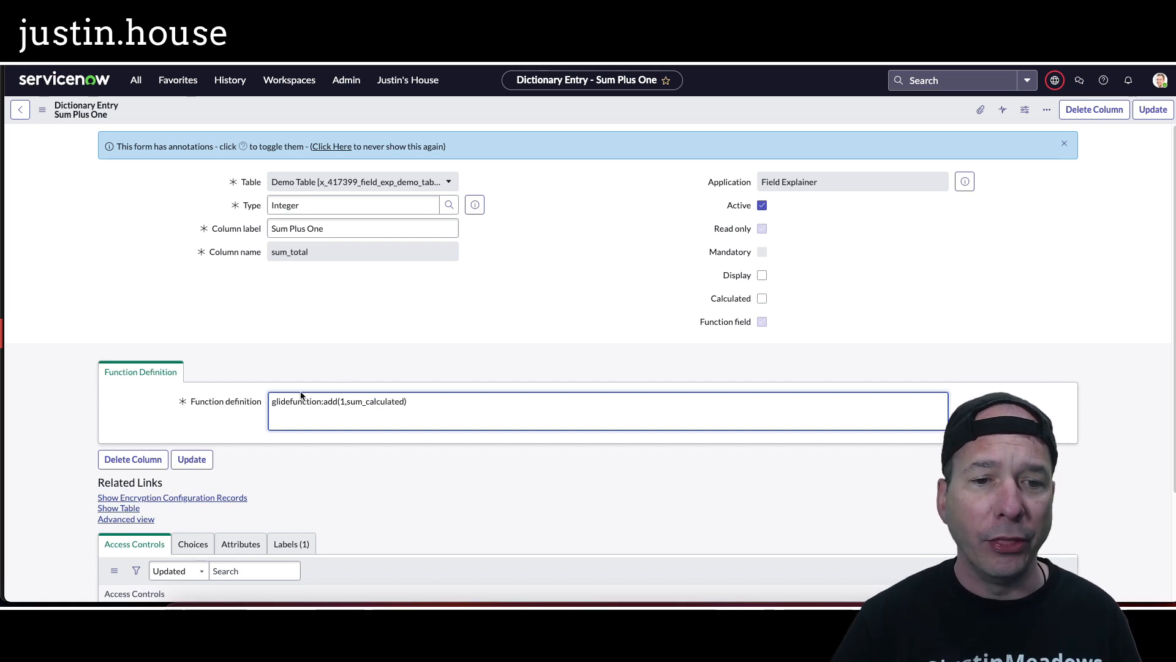
{"action": "left_click", "coordinate": [192, 464]}
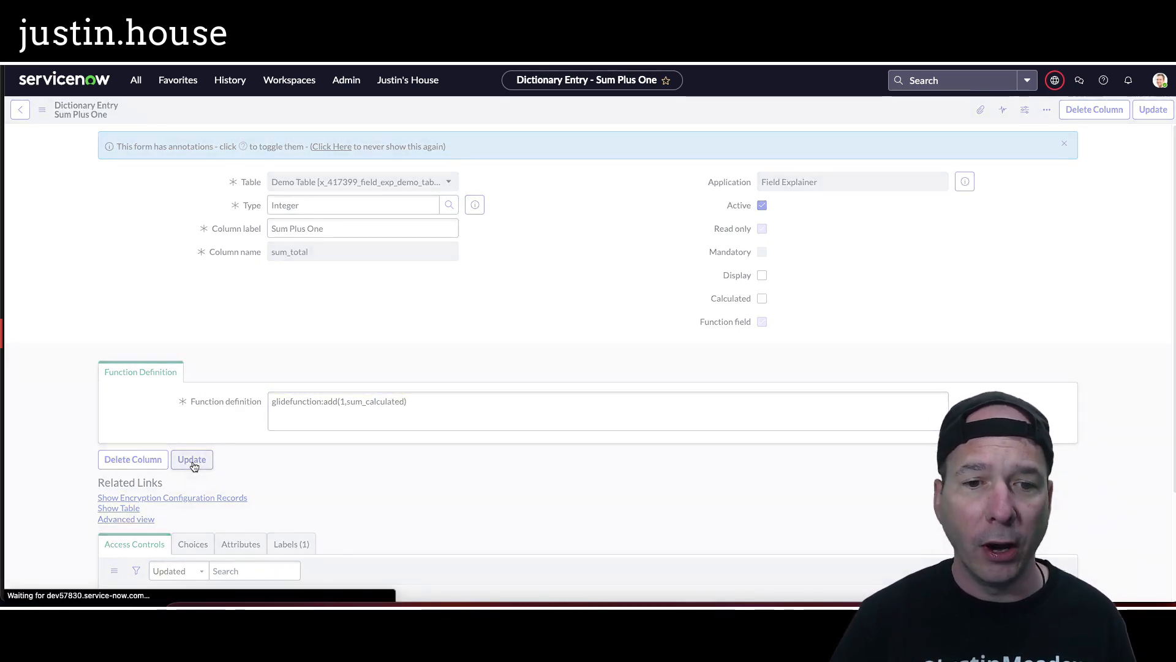